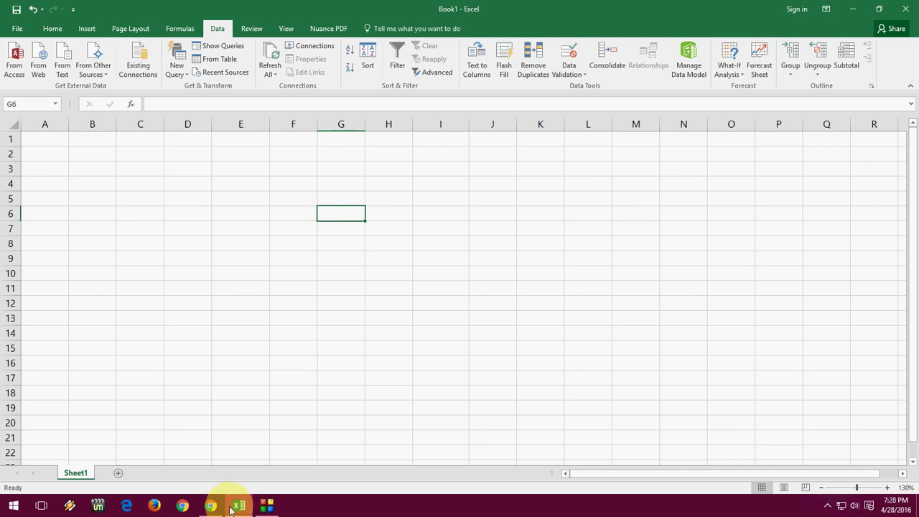
Bring Chrome, showing the 'x-rate' Google search results, to the front.
mouse_move(215, 512)
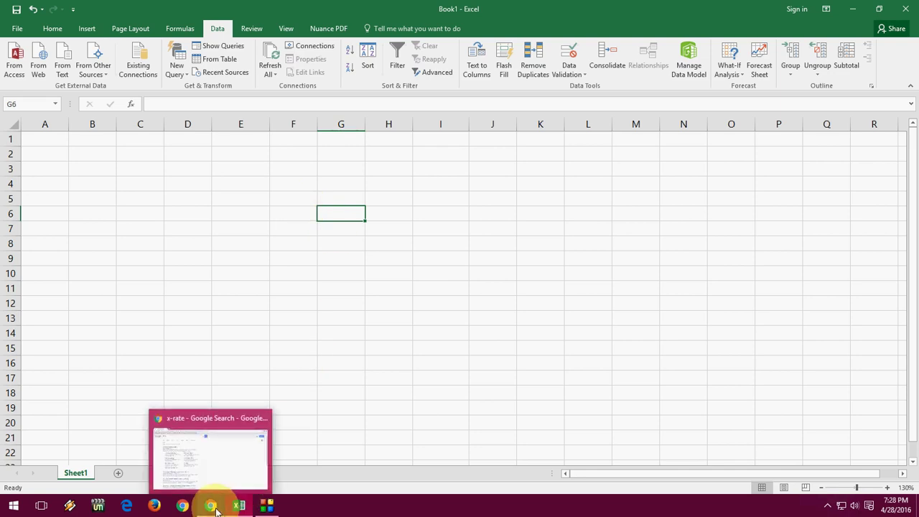
click(216, 510)
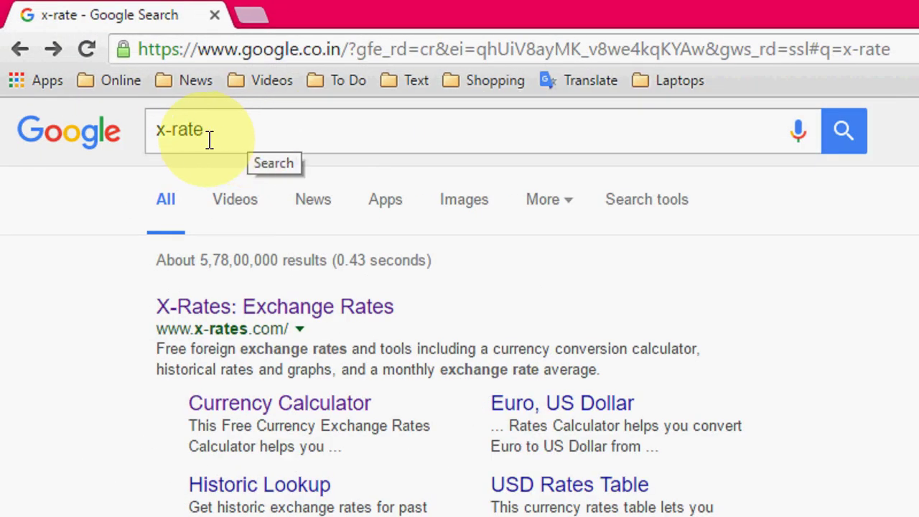
On X-Rates, set US Dollar to Indian Rupee, load the USD rates table, and return to Excel.
click(362, 312)
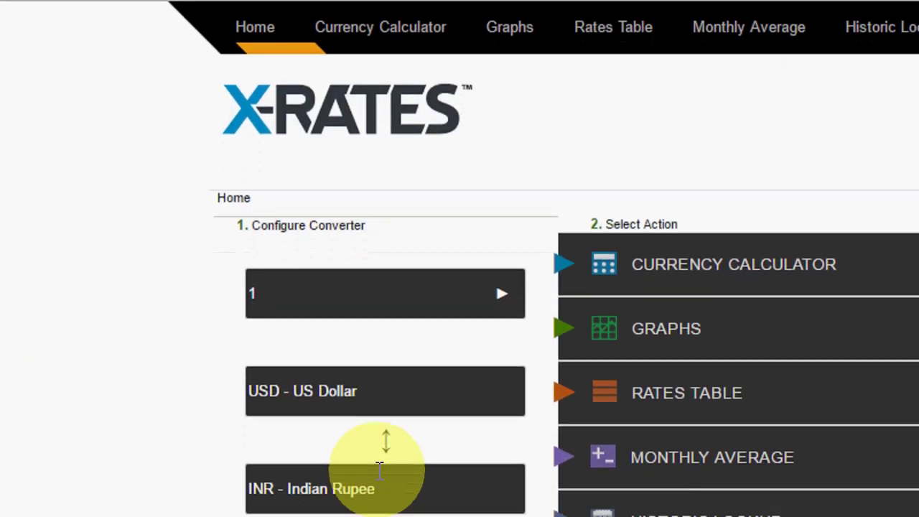
click(426, 407)
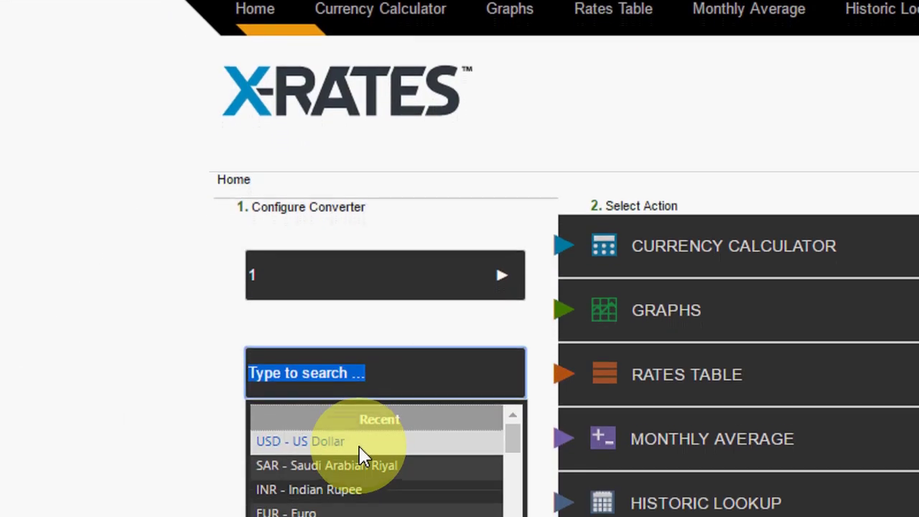
click(359, 435)
click(336, 455)
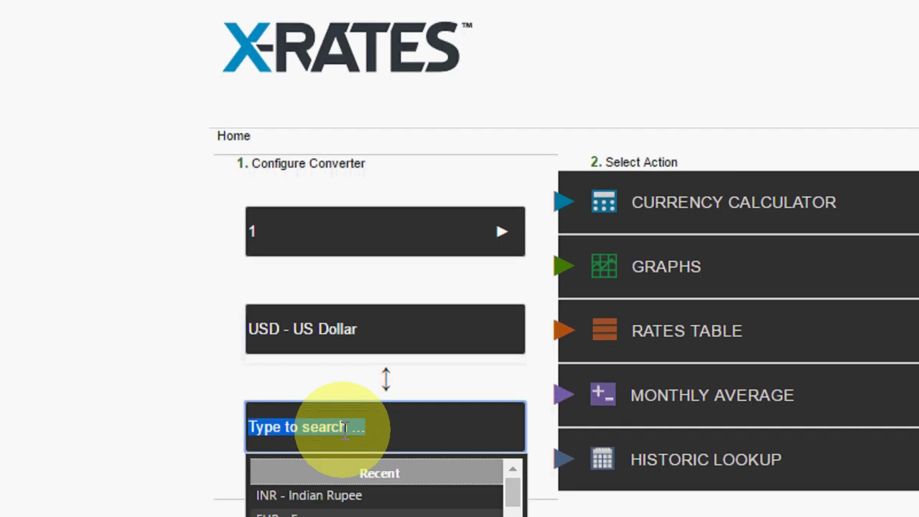
click(323, 492)
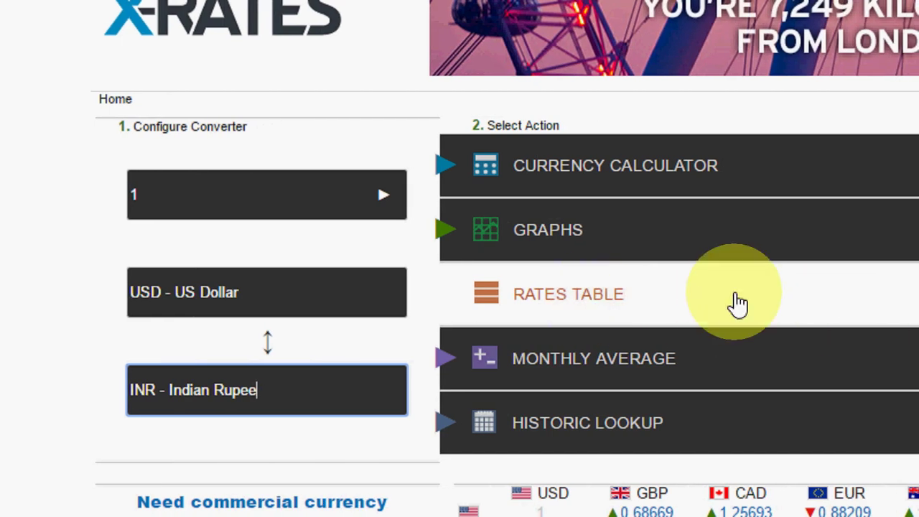
click(736, 301)
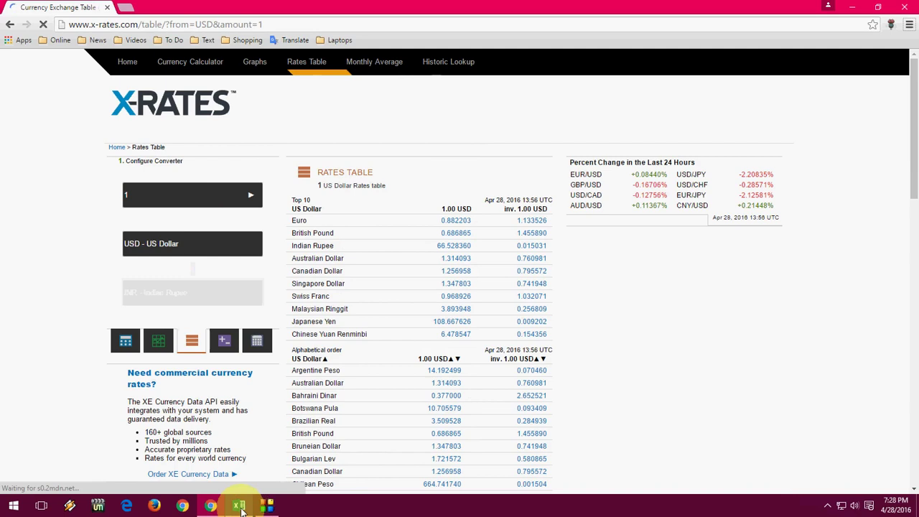
click(239, 506)
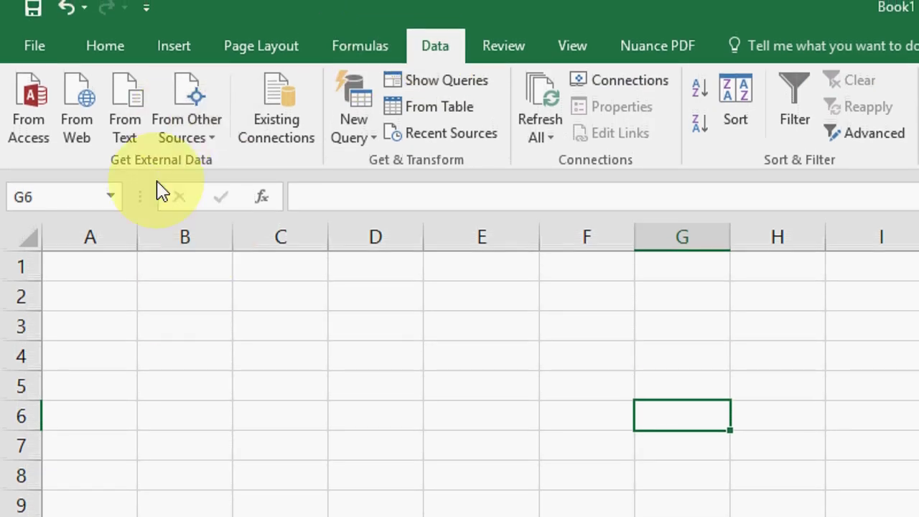
Start a From Web query and move its dialog toward the sheet centre.
click(87, 139)
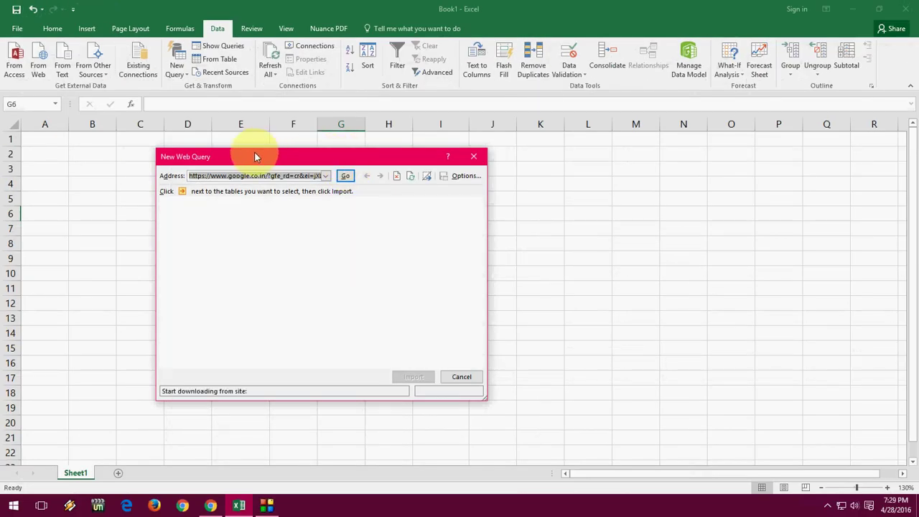
click(321, 158)
drag(320, 158, 403, 148)
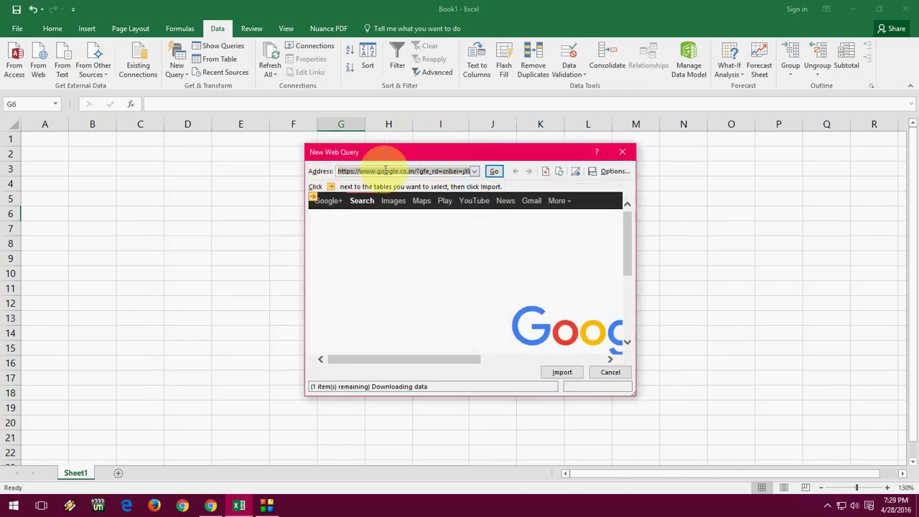
Copy the X-Rates rates table URL from Chrome and select the query's address field.
click(211, 508)
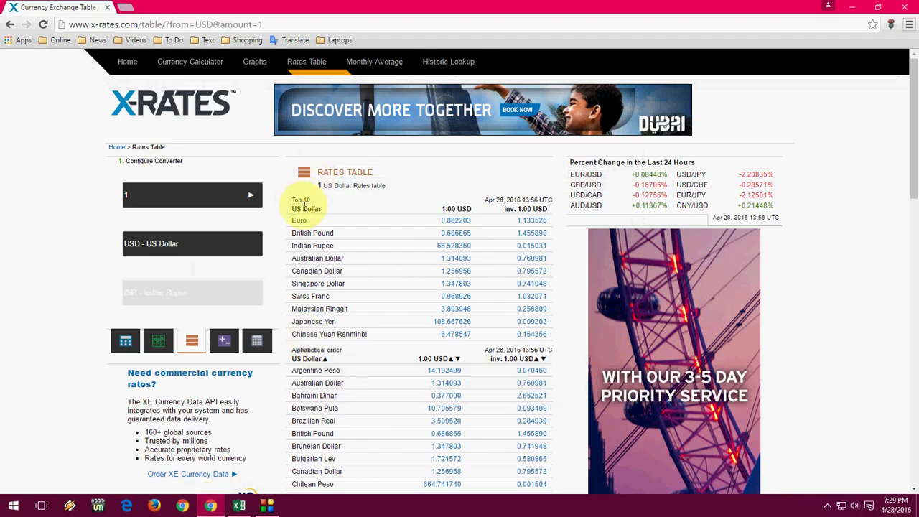
click(249, 26)
right_click(249, 26)
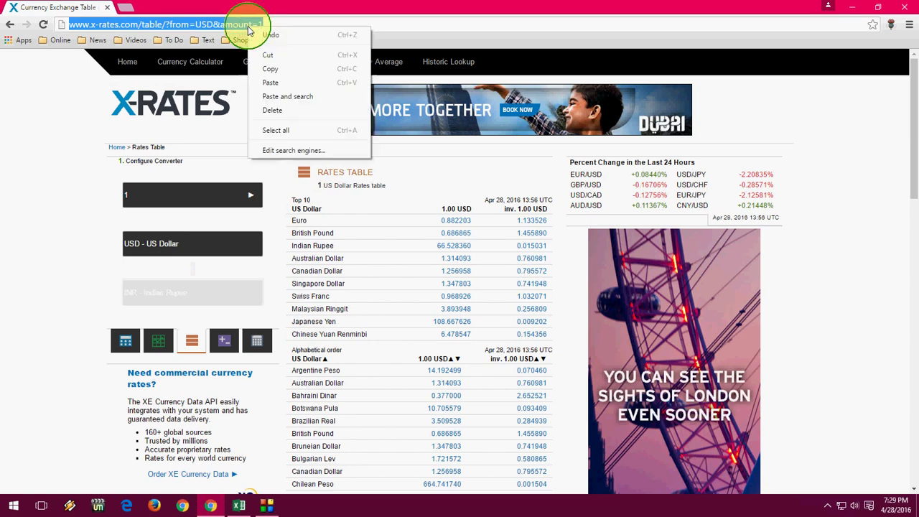
click(288, 68)
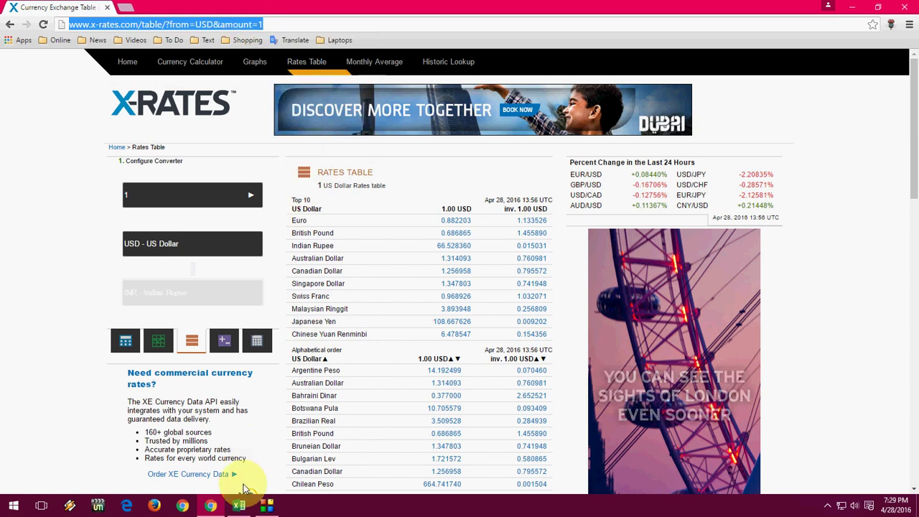
click(239, 505)
click(467, 171)
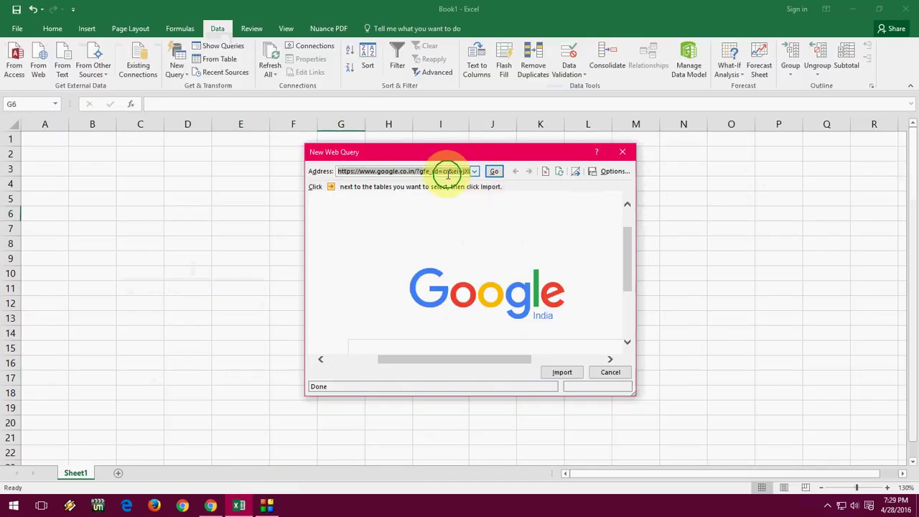
Paste the X-Rates rates table address into the web query and load the page.
right_click(448, 177)
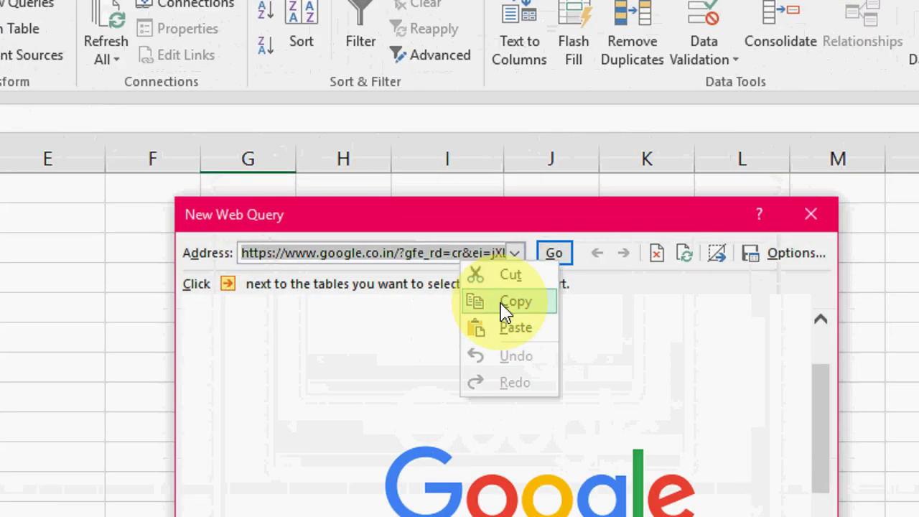
click(474, 209)
click(547, 260)
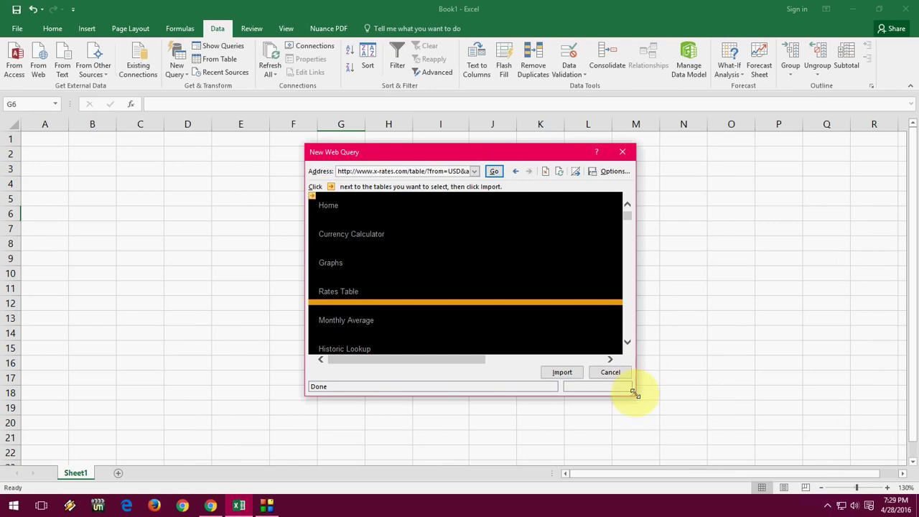
Enlarge the query dialog, mark the US Dollar Top 10 table, and import it.
drag(633, 394, 691, 440)
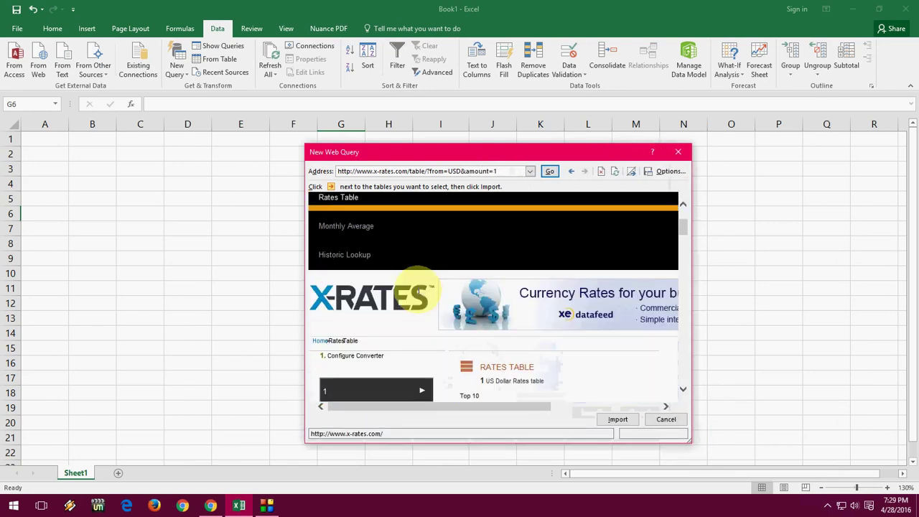
scroll(412, 295, down, 3)
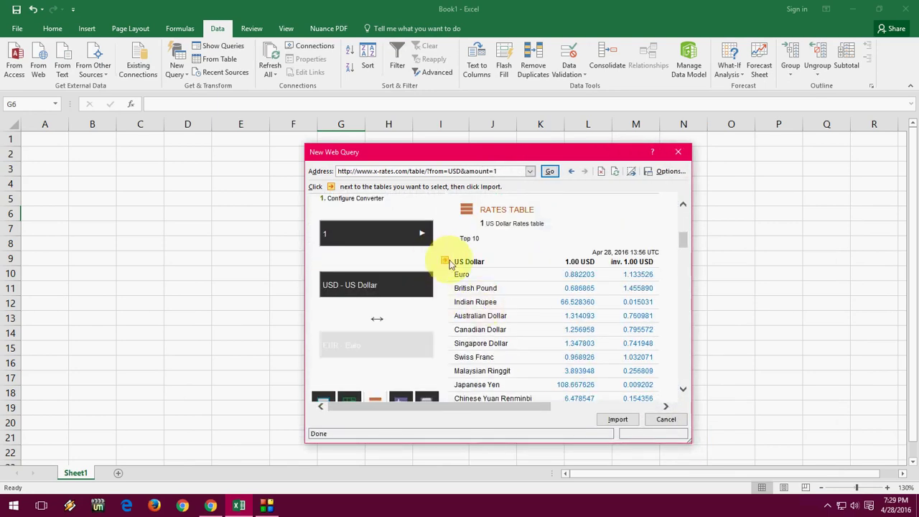
scroll(449, 251, down, 2)
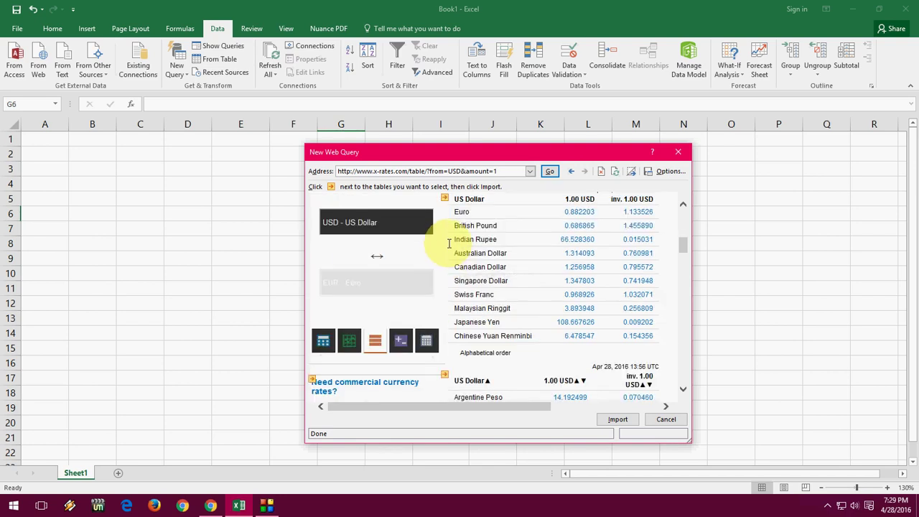
scroll(448, 244, up, 1)
click(444, 231)
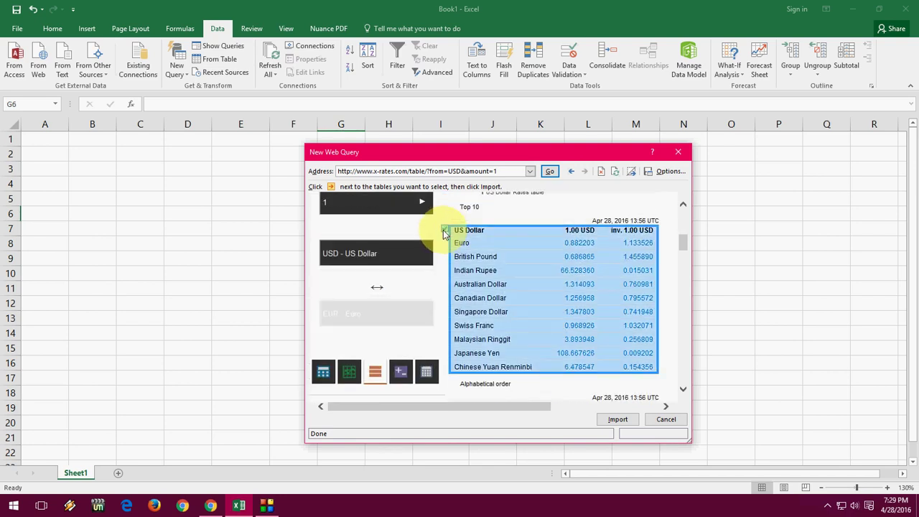
click(616, 420)
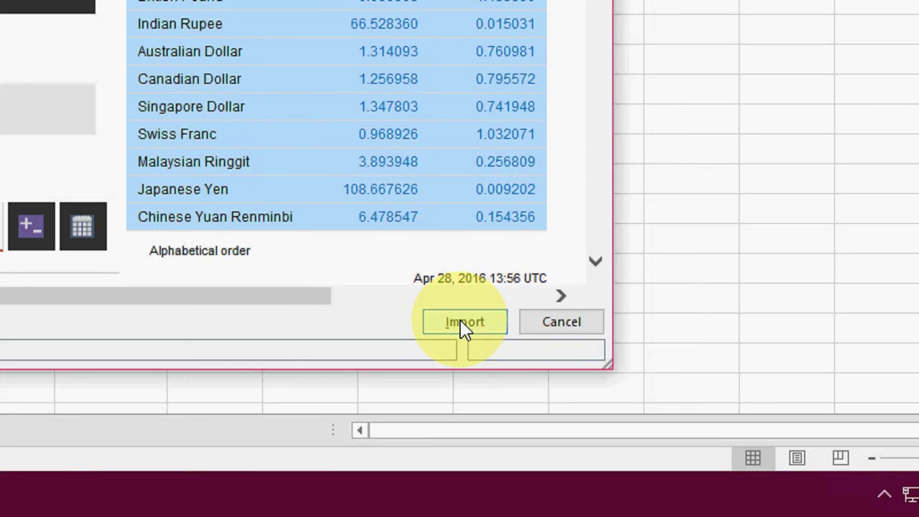
Place the imported USD rates table at cell G6 and scroll the sheet right.
click(462, 325)
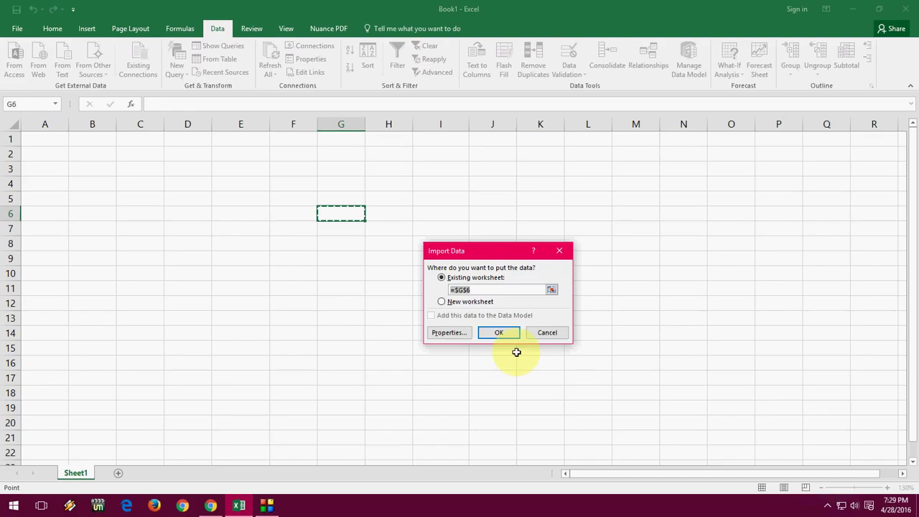
click(500, 334)
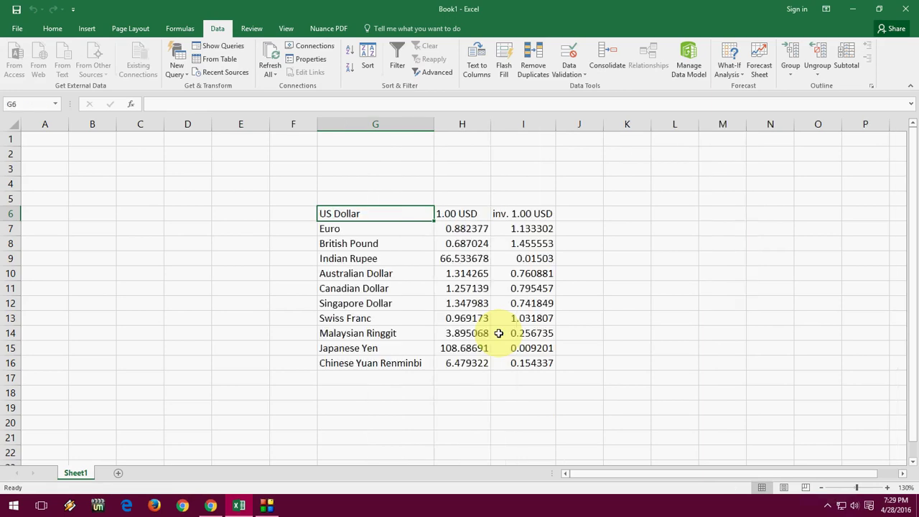
click(600, 255)
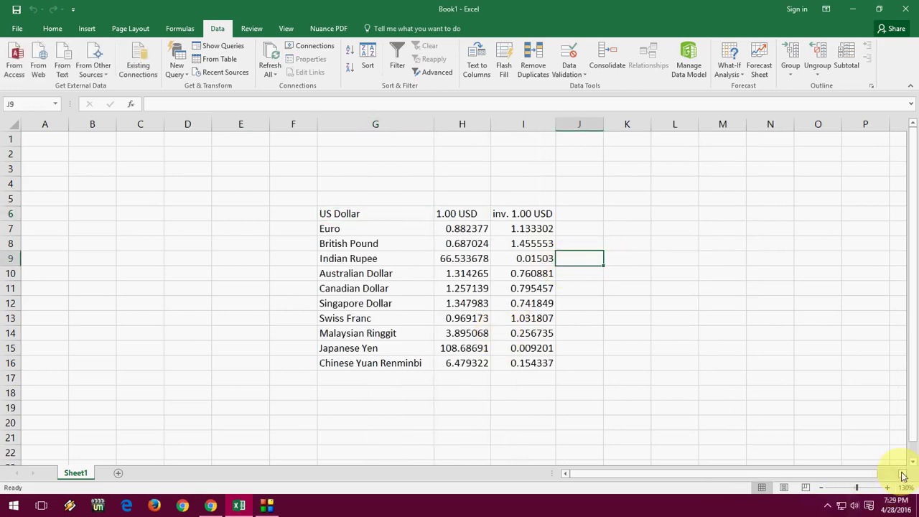
click(902, 474)
click(902, 474)
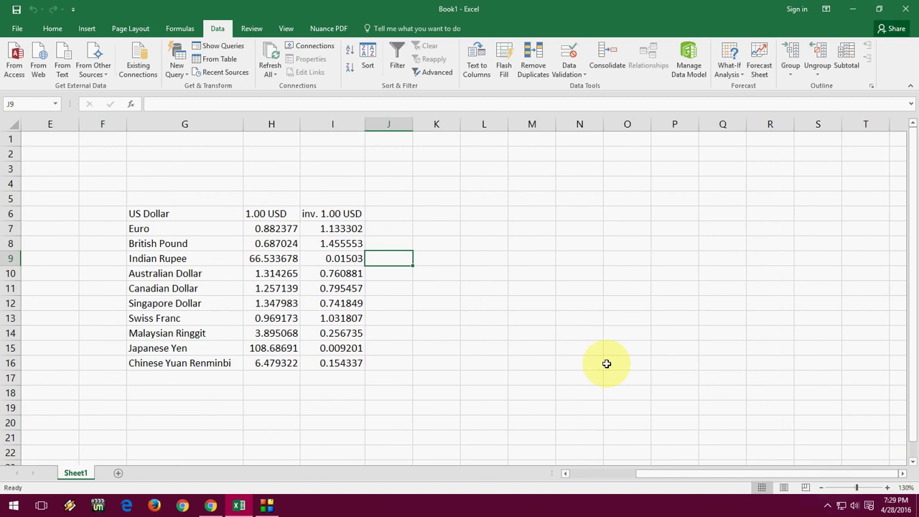
click(252, 214)
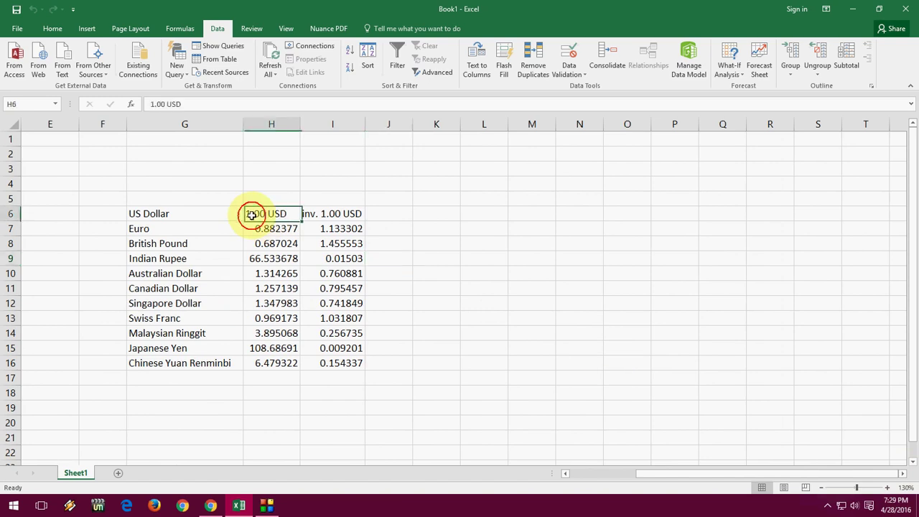
click(208, 257)
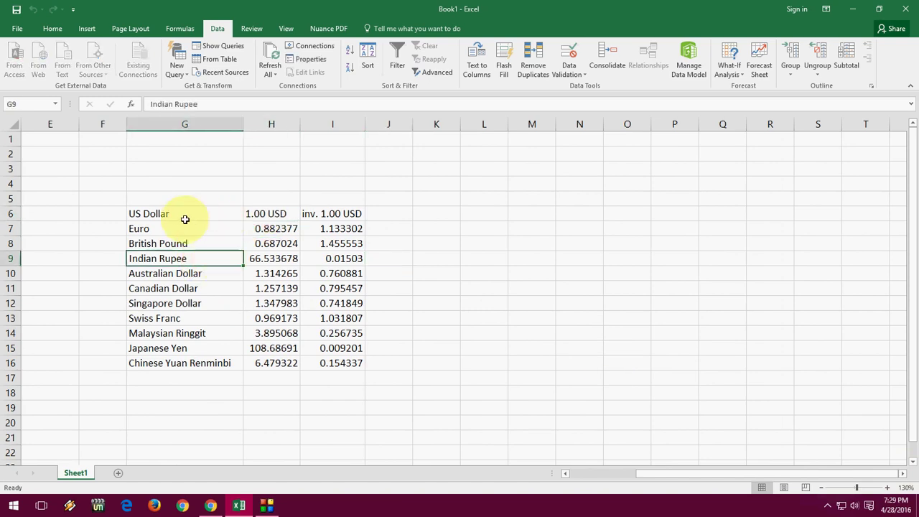
click(542, 198)
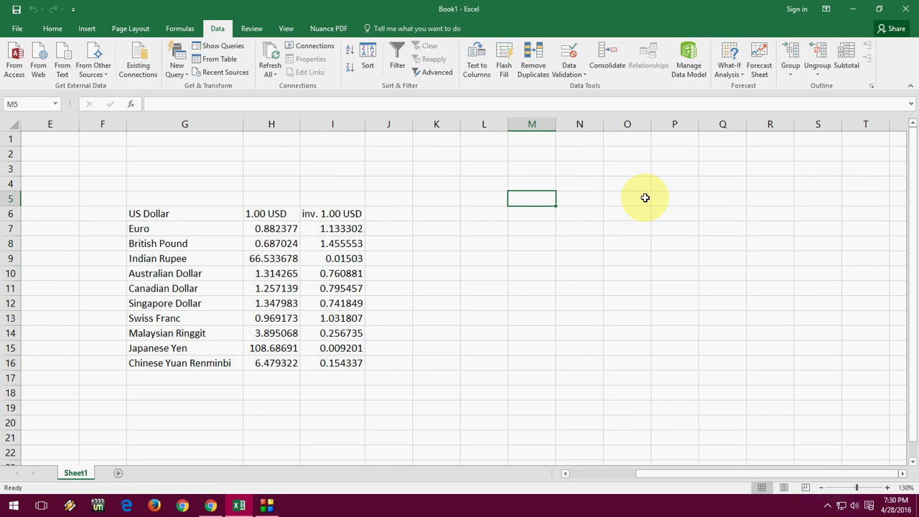
Enter the headings Dollar, INR and Total in M5, N5 and O5.
text(U)
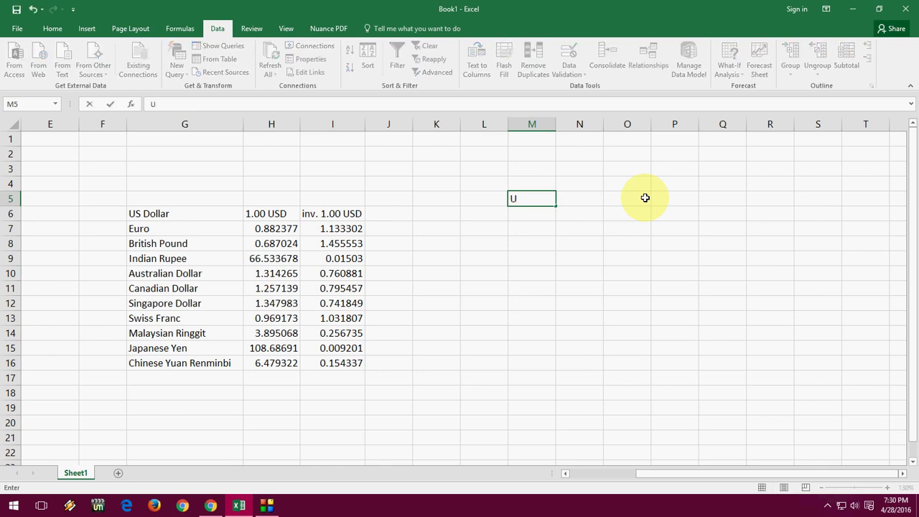
text(Dollar)
key(Tab)
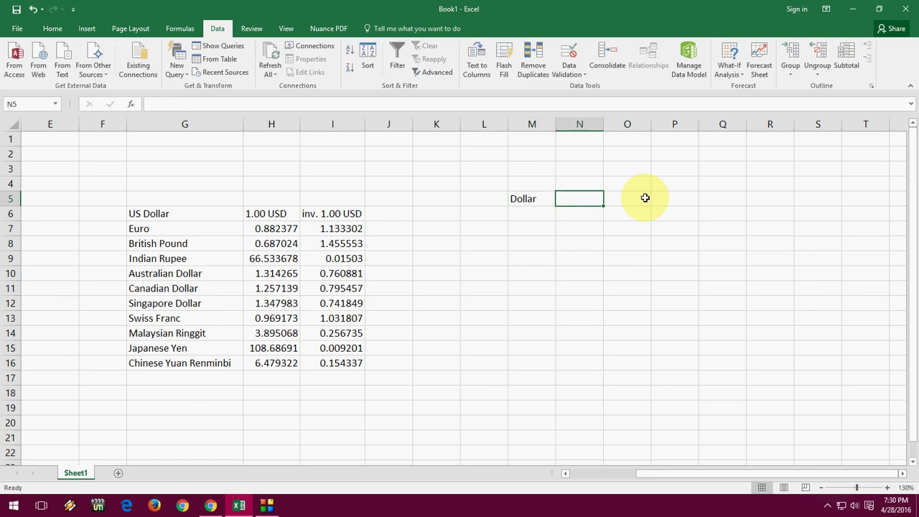
text(INR)
key(Tab)
text(Total)
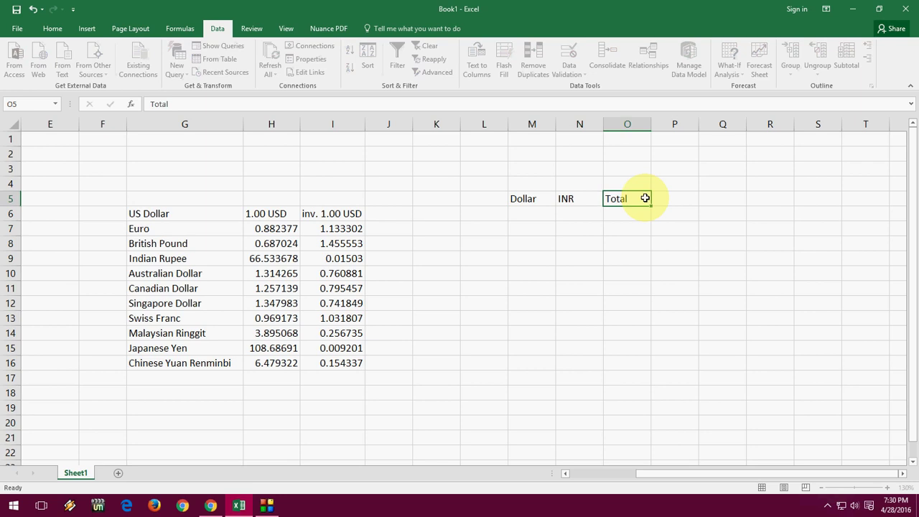
key(Return)
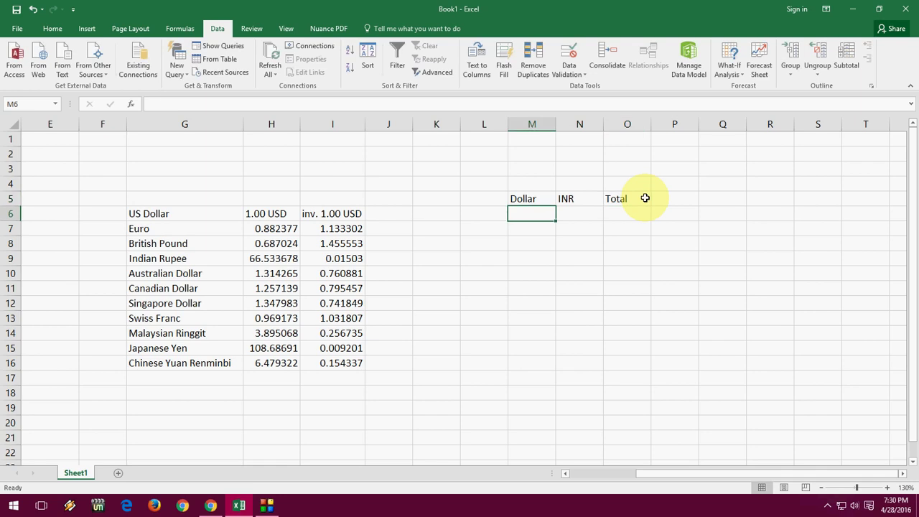
Enter =H6 in M6 to pull the 1.00 US Dollar value.
text(=)
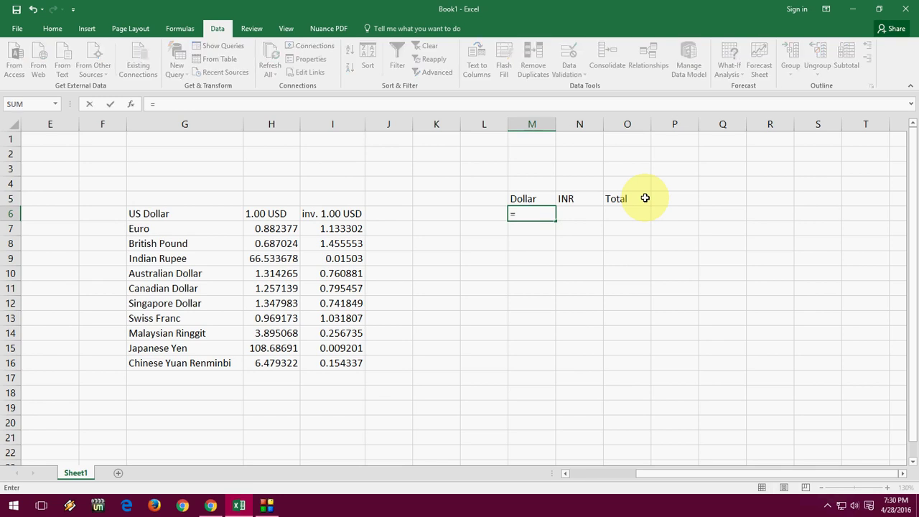
key(Left)
key(Left)
key(Left)
key(Left)
key(Left)
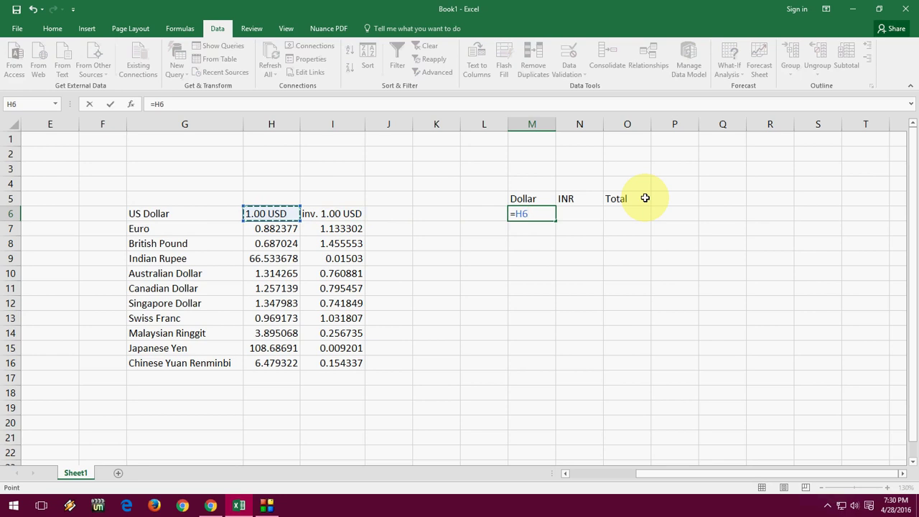
key(Return)
key(Up)
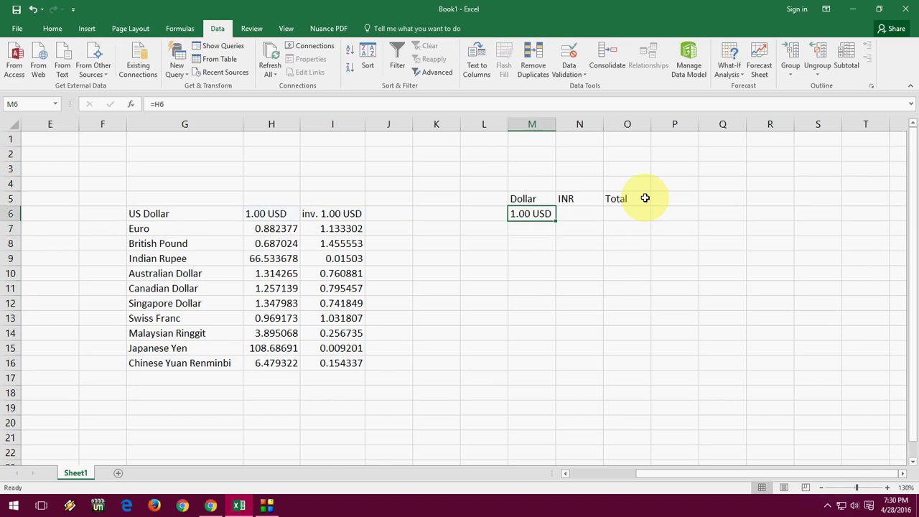
key(Right)
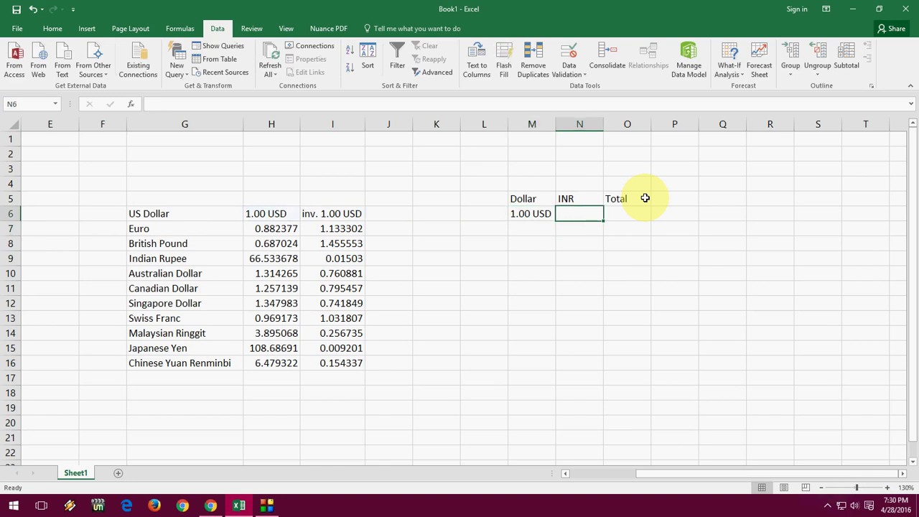
Enter =H9 in N6 to pull the 66.5337 Indian Rupee rate.
text(=)
key(Left)
key(Left)
key(Left)
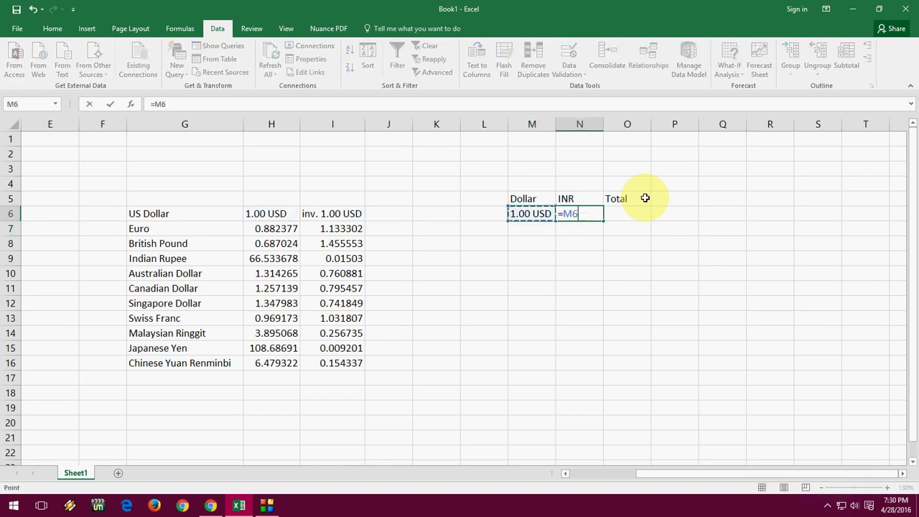
key(Left)
key(Left)
key(Left)
key(Left)
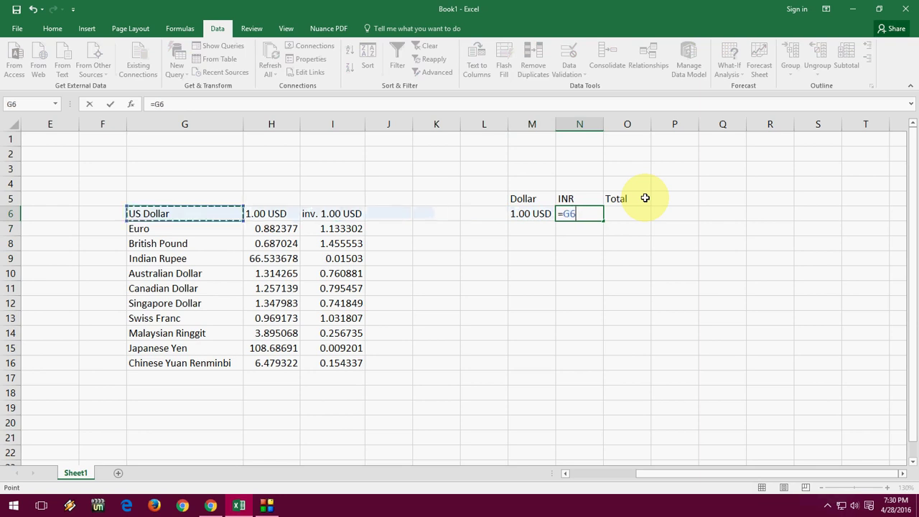
key(Down)
key(Down)
key(Down)
key(Right)
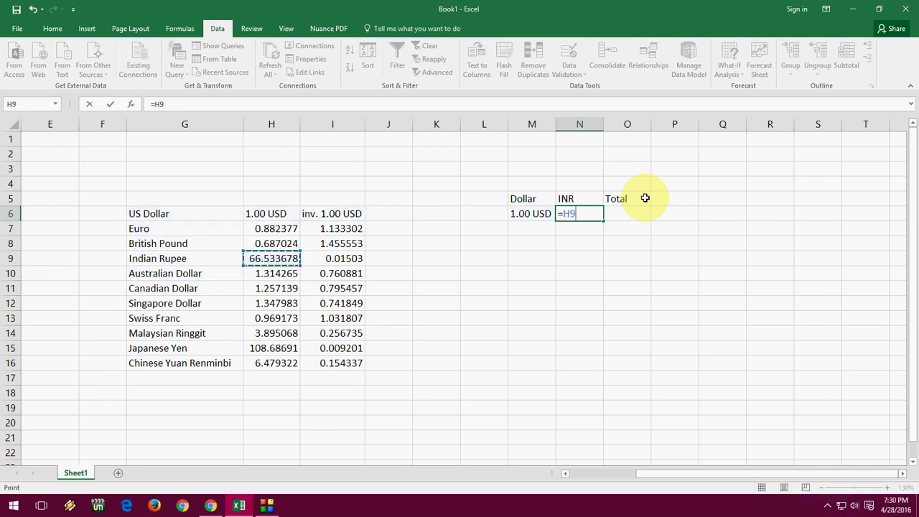
key(Return)
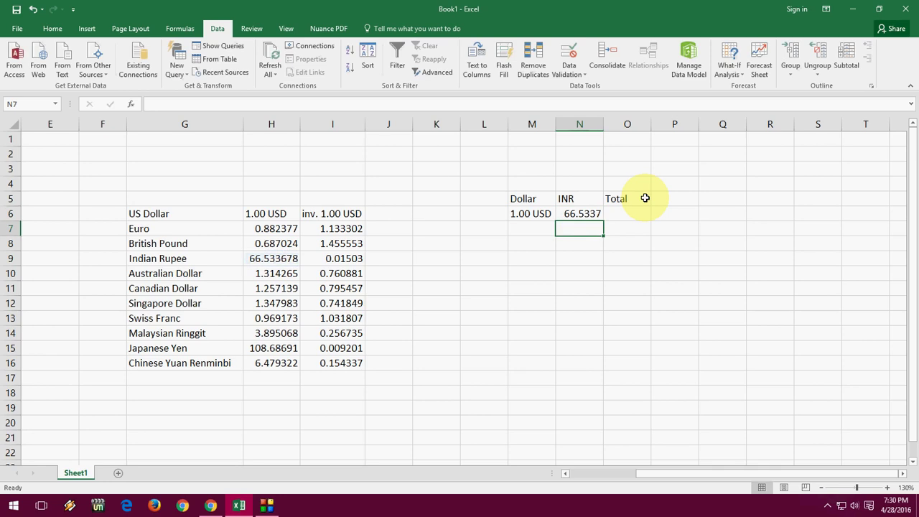
key(Up)
key(Right)
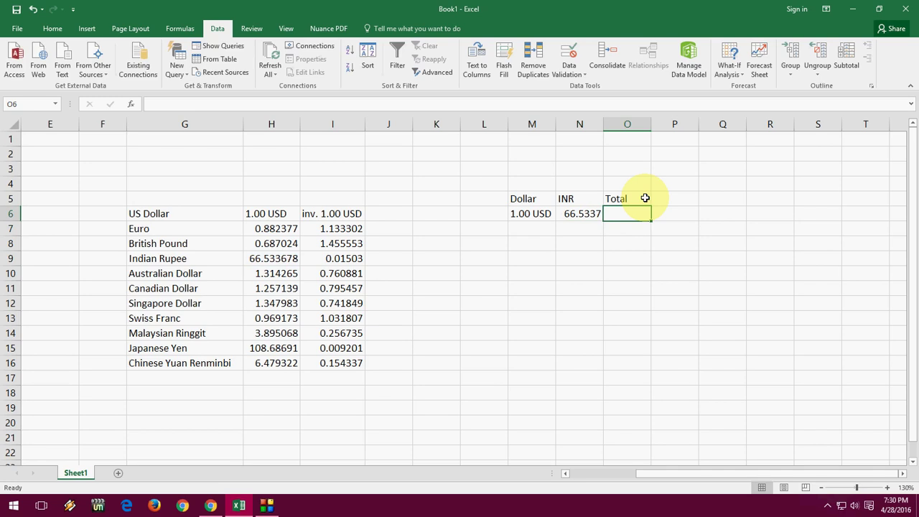
Enter the Total formula =M6*N6 in O6.
text(=)
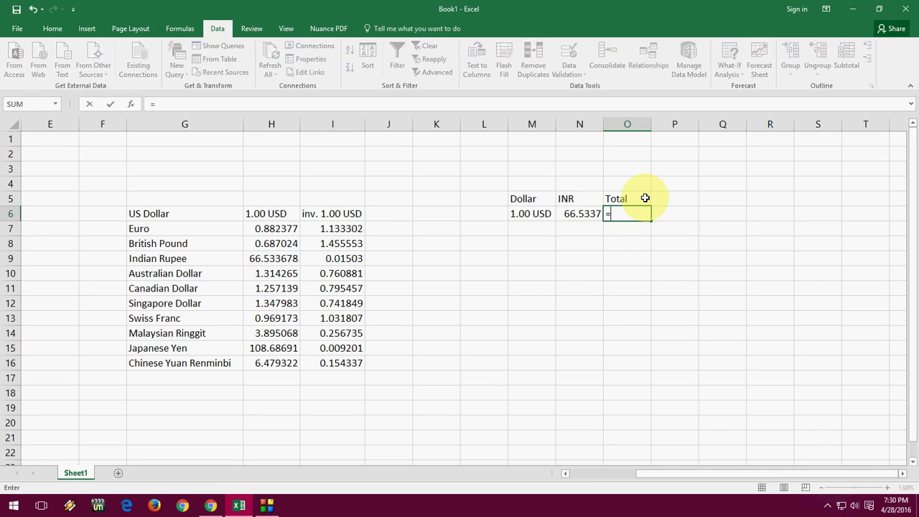
key(Left)
key(Left)
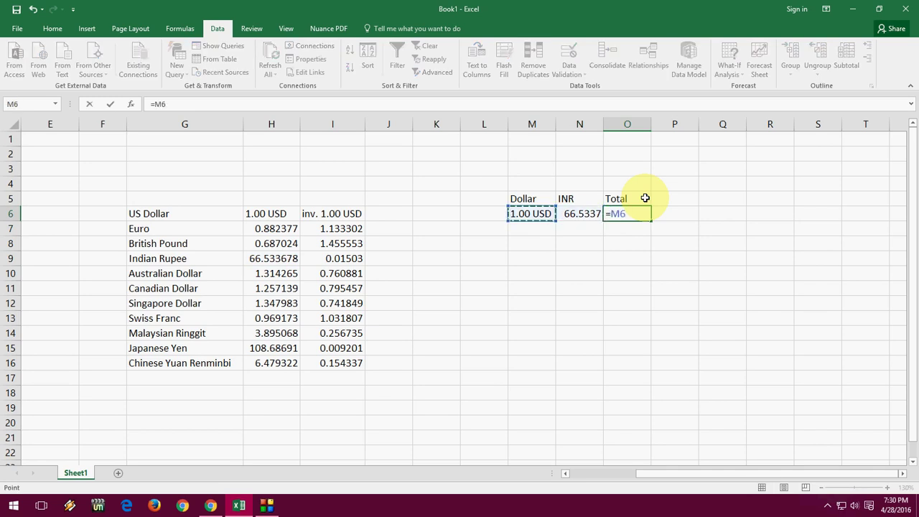
text(*)
key(Left)
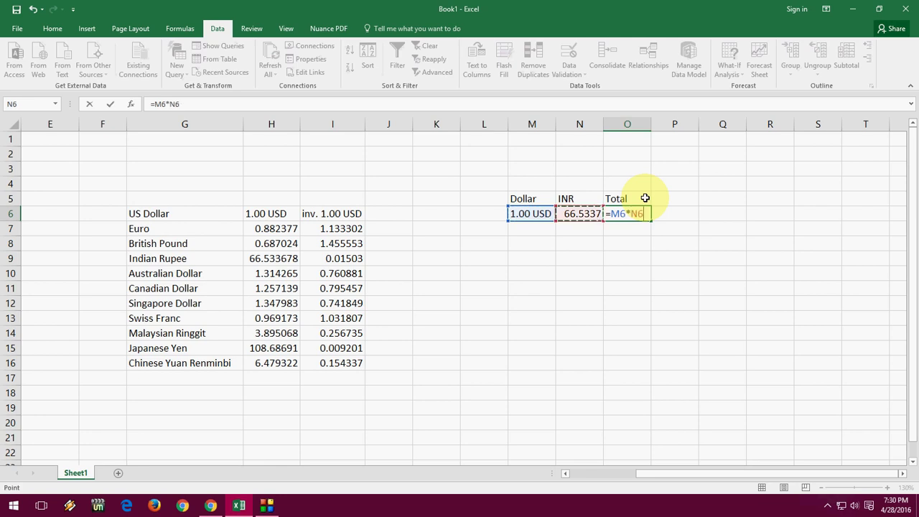
key(Return)
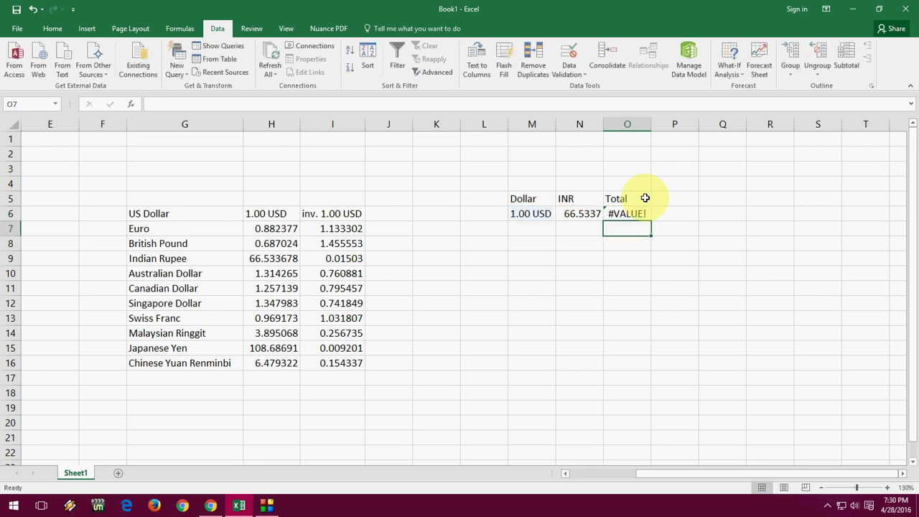
Replace M6's text value with the number 1 and widen column O.
click(543, 217)
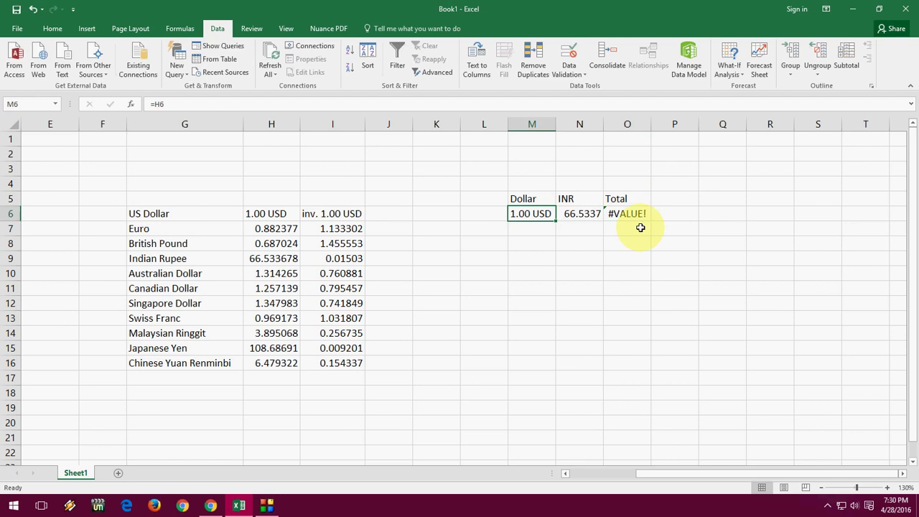
key(Delete)
text(1)
key(Return)
key(Up)
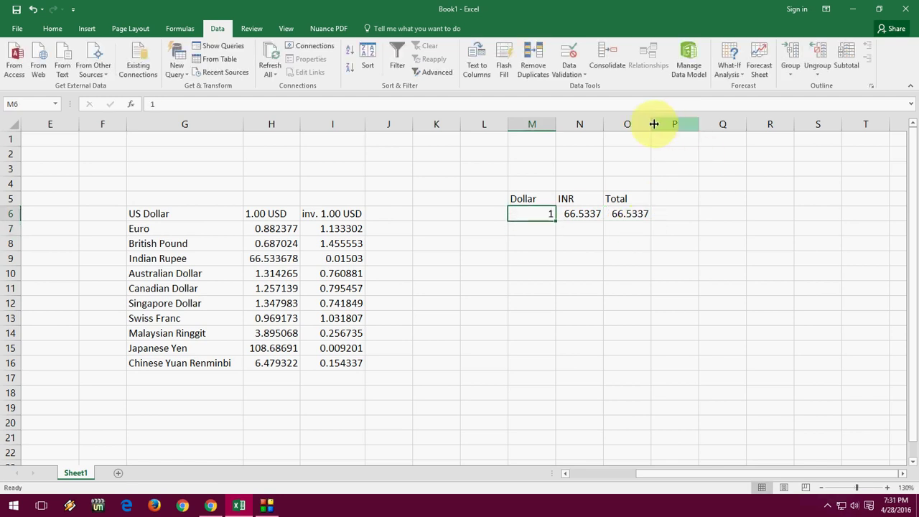
drag(654, 124, 661, 124)
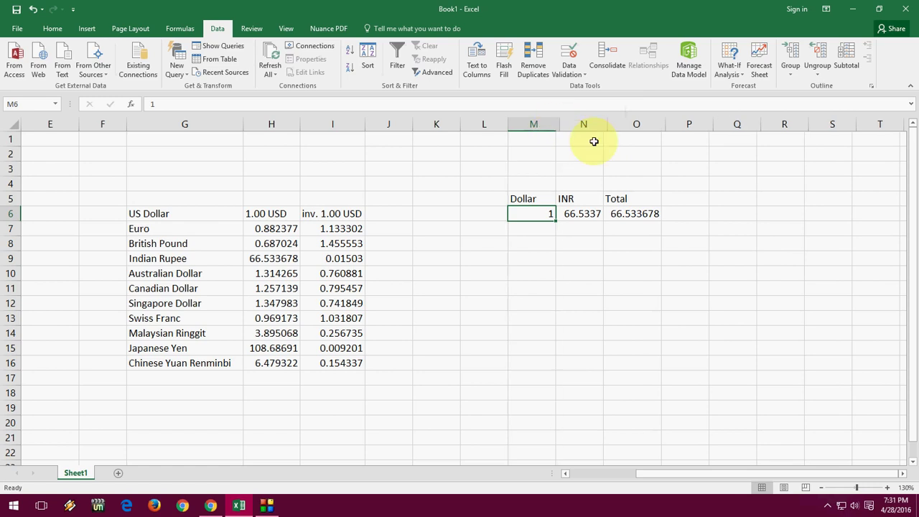
Enter 30 as the Dollar amount so the Total shows 1996.0103.
text(30)
key(Return)
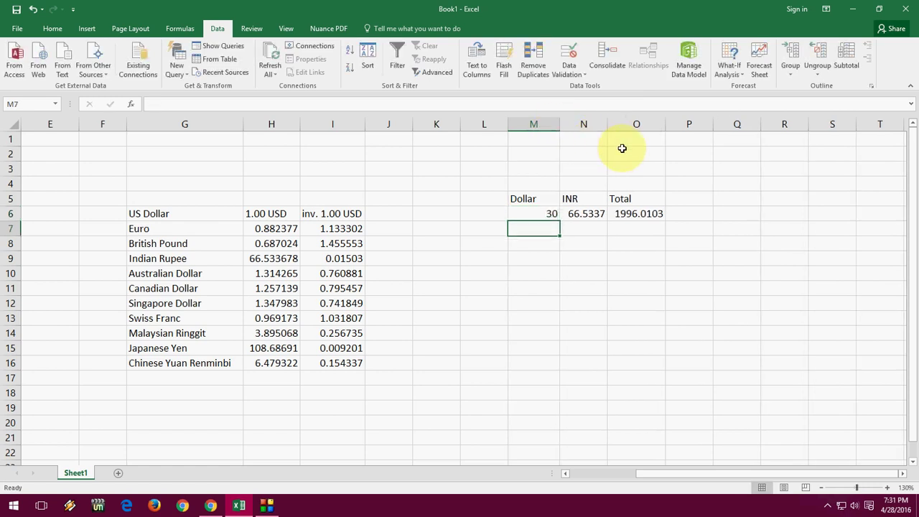
key(Up)
key(Right)
key(Right)
key(Left)
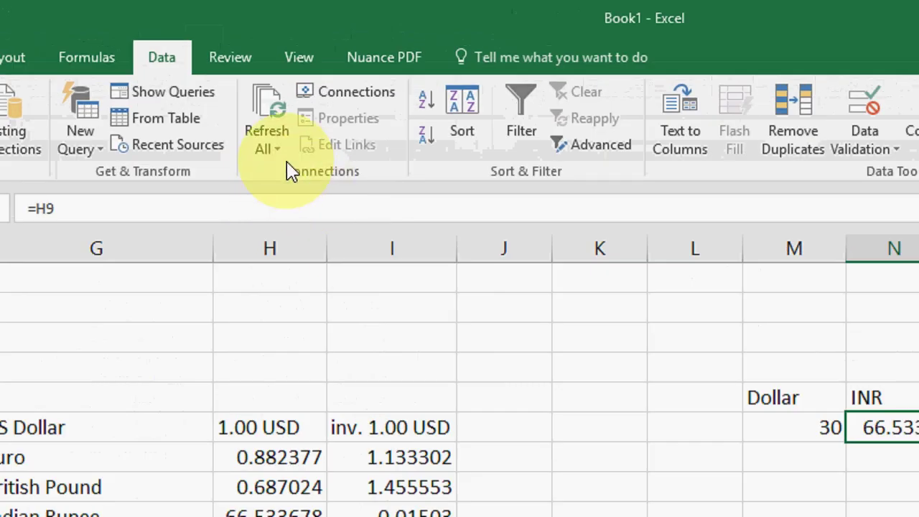
Refresh the rates connection twice (INR 66.535, Total 1996.0486) and open its properties.
click(355, 102)
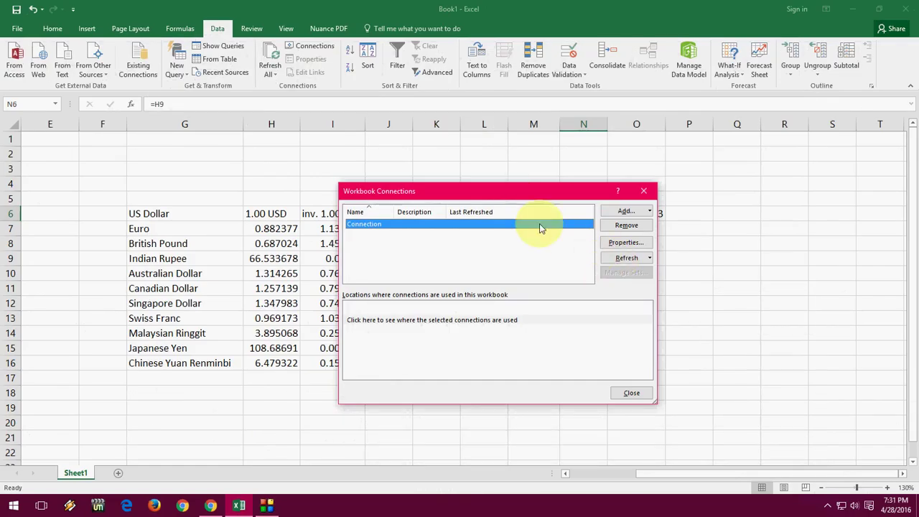
drag(526, 193, 686, 232)
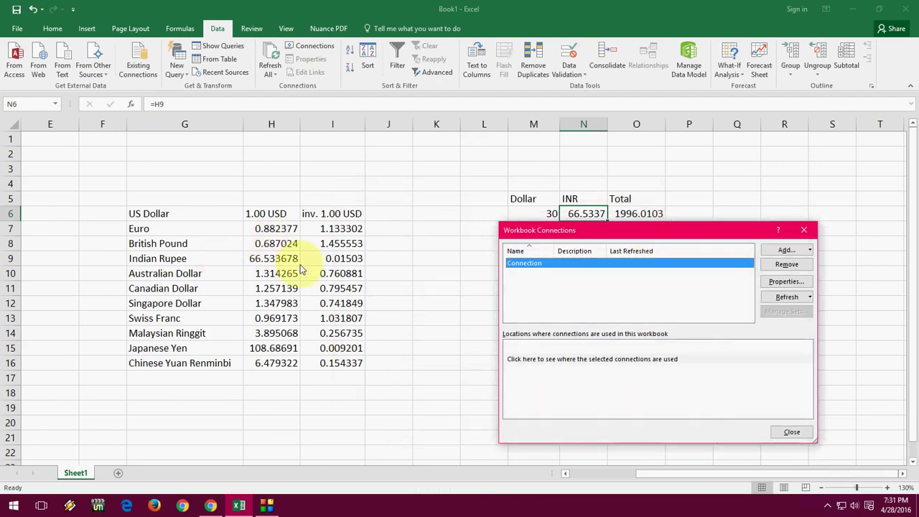
click(786, 297)
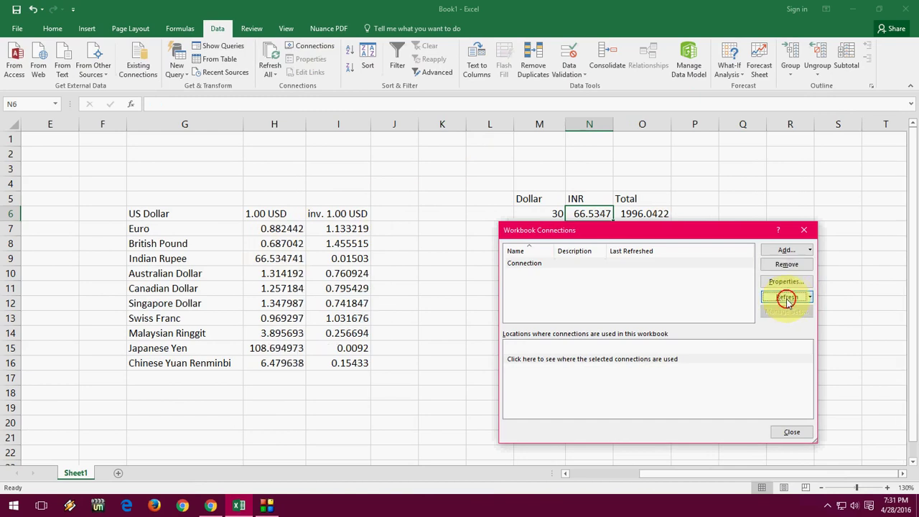
click(787, 298)
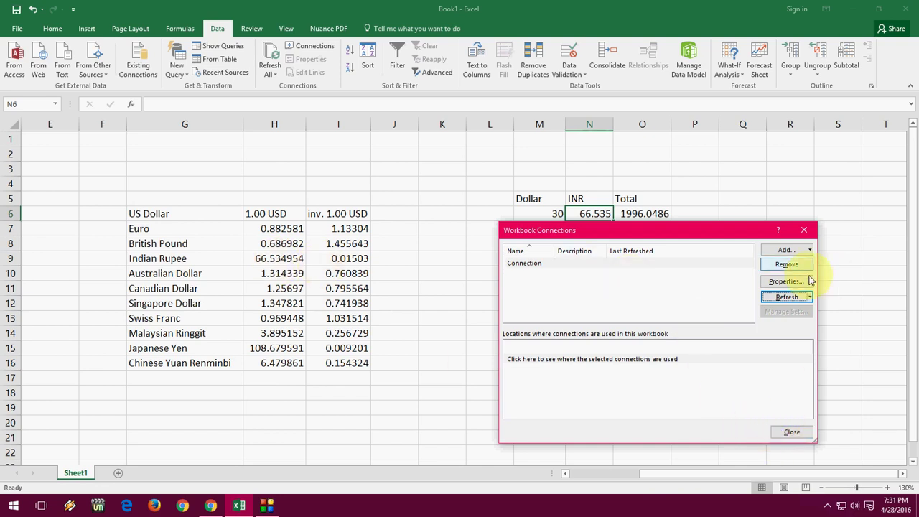
click(786, 281)
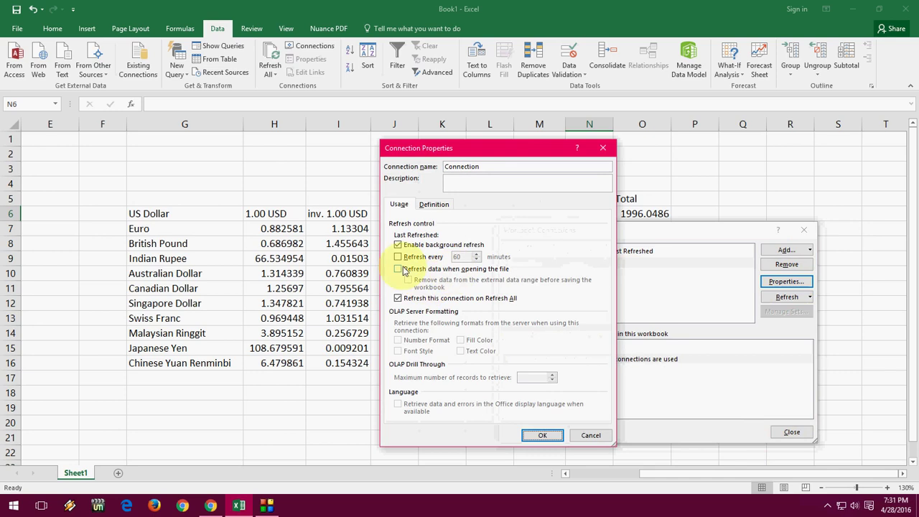
Tick Refresh every 60 minutes, then close both connection dialogs.
click(407, 261)
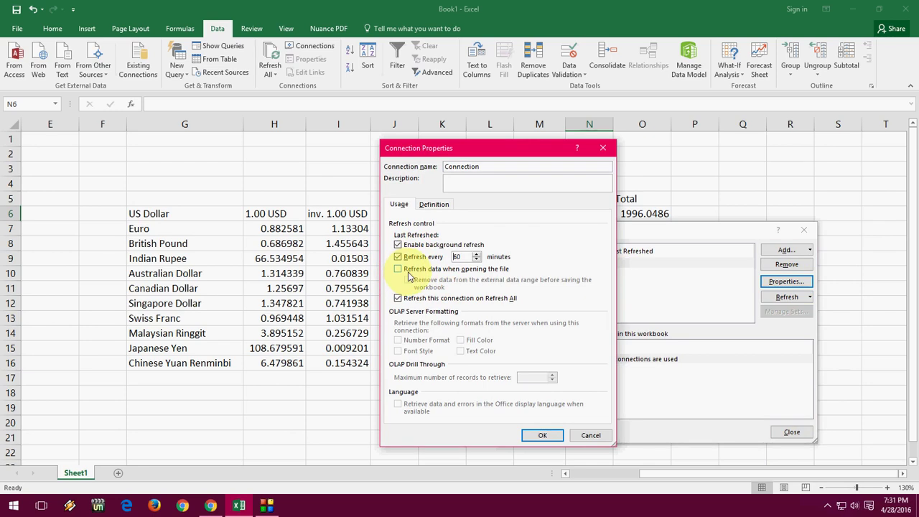
click(591, 432)
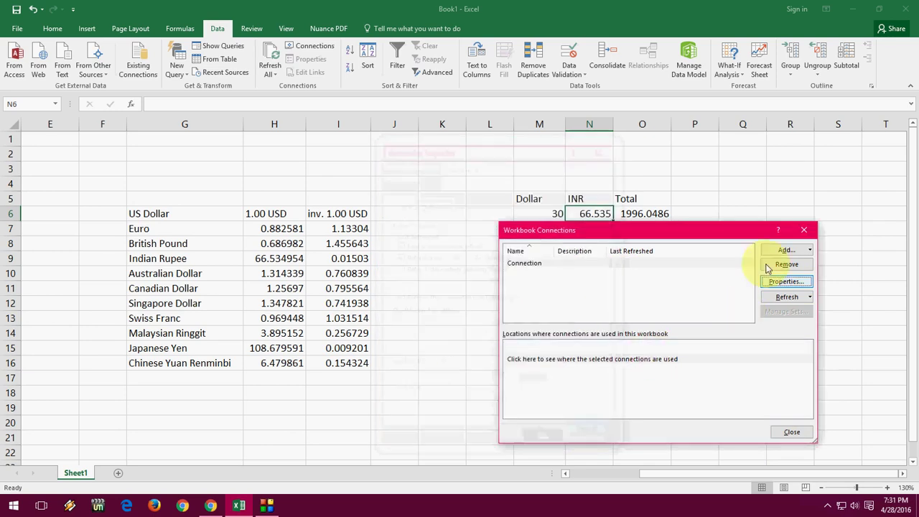
click(796, 231)
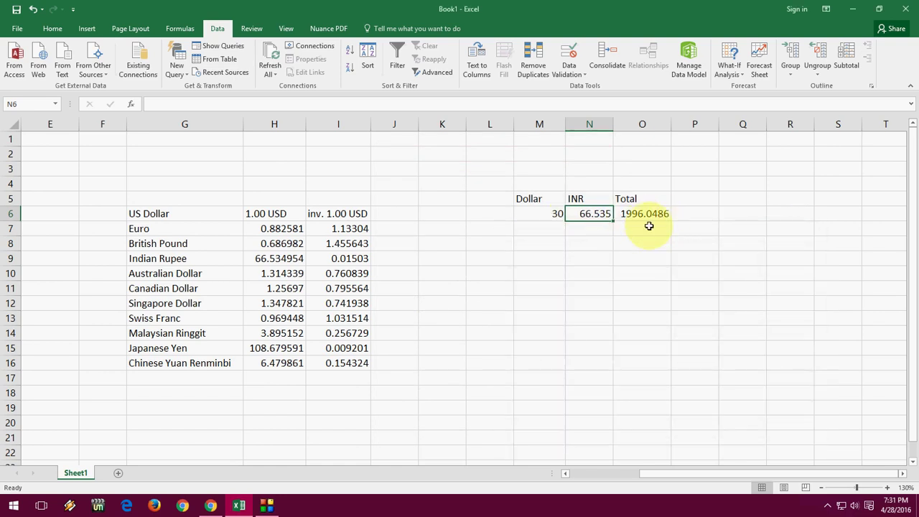
Enter 25 as the second Dollar amount in M7.
key(Left)
key(Left)
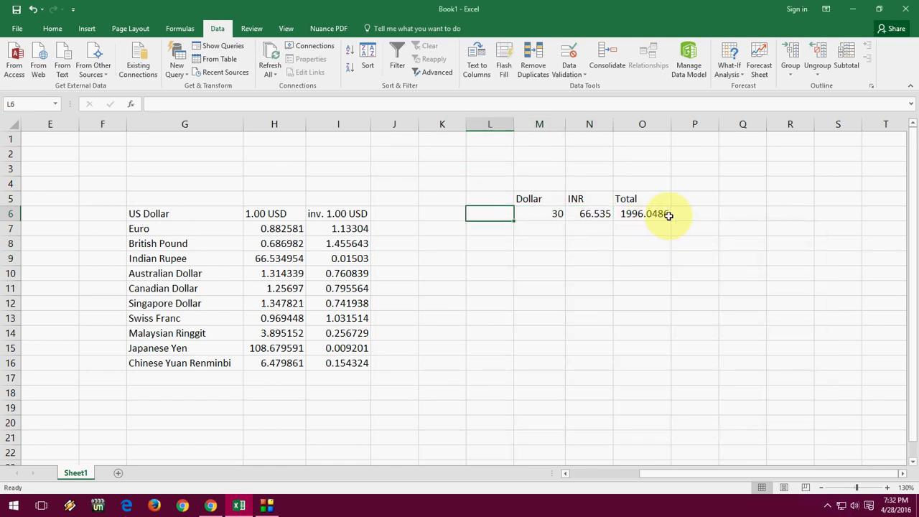
key(Down)
key(Right)
Set the second INR cell N7 to =N6, the rate above.
key(Right)
key(Left)
text(25)
key(Up)
key(Right)
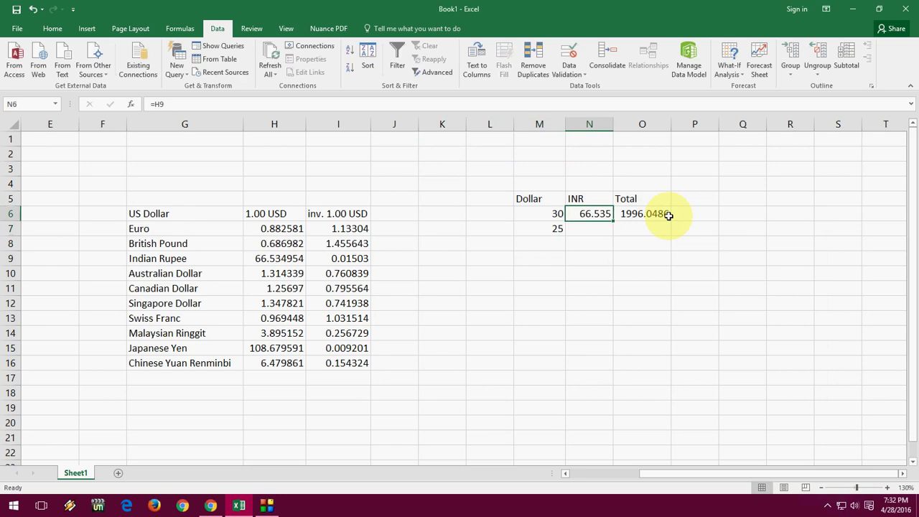
key(shift+Down)
key(ctrl+d)
key(Right)
key(Down)
key(Left)
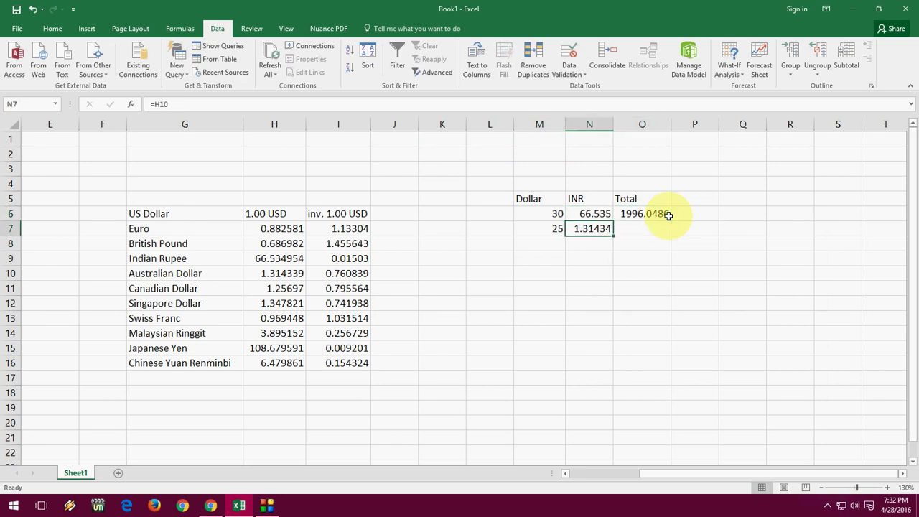
text(=)
key(Up)
key(Return)
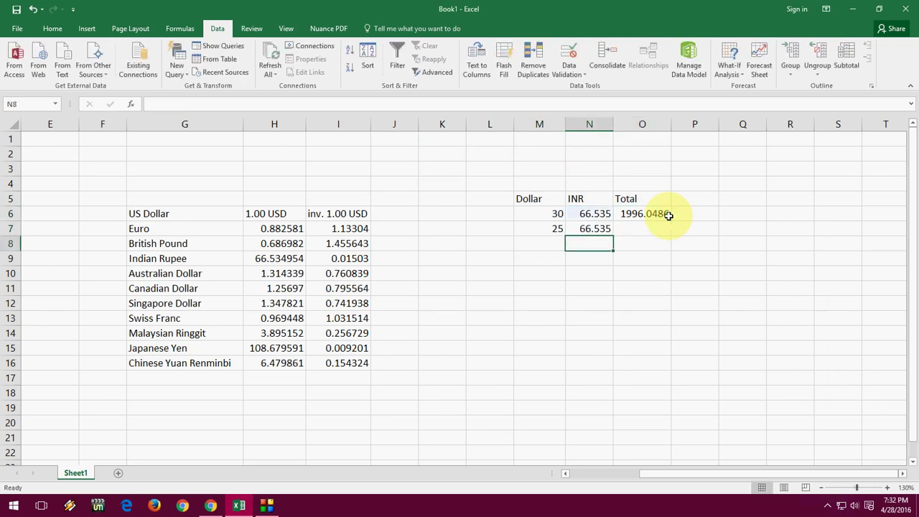
Fill the Total formula down from O6 to O7 (1663.3739) and hide column G.
key(Up)
key(Up)
key(Right)
key(shift+Down)
key(ctrl+d)
key(Down)
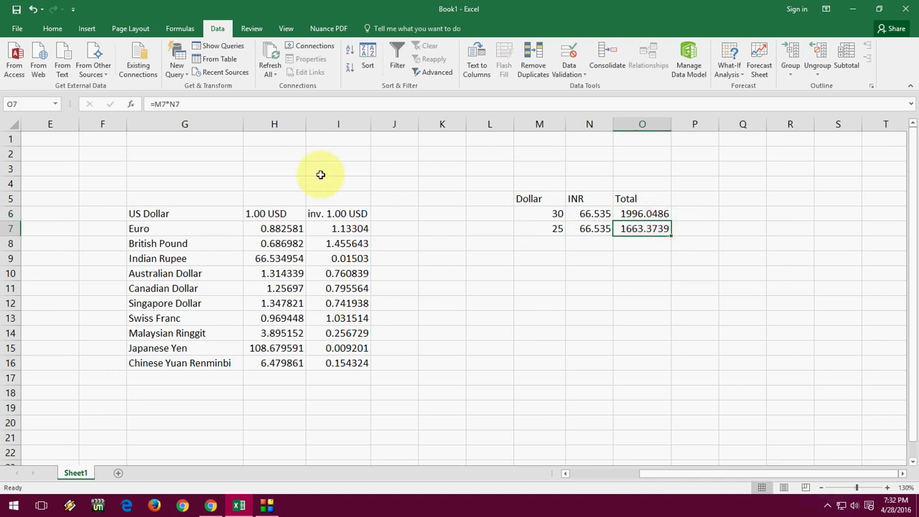
drag(242, 122, 127, 126)
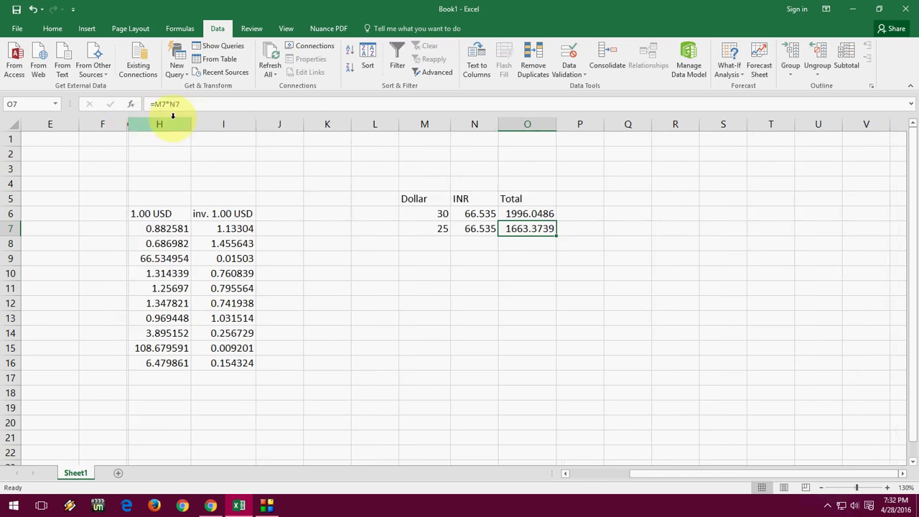
Hide the remaining rate columns H, I, K and L, leaving only the Dollar, INR and Total table visible.
drag(192, 119, 127, 123)
drag(195, 123, 130, 123)
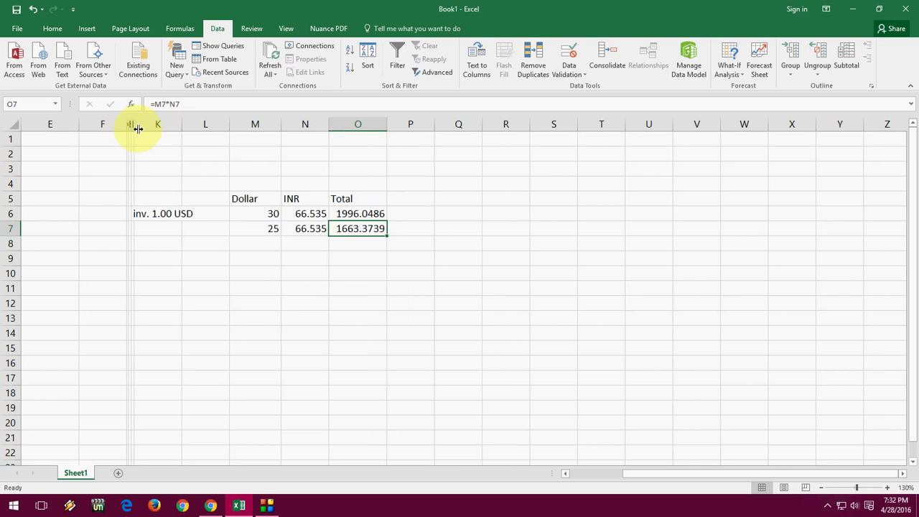
click(180, 213)
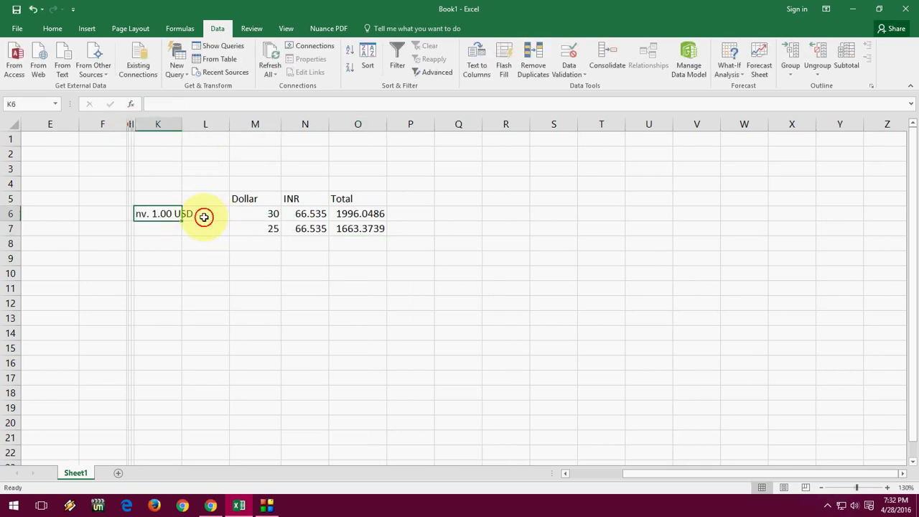
click(214, 222)
key(Left)
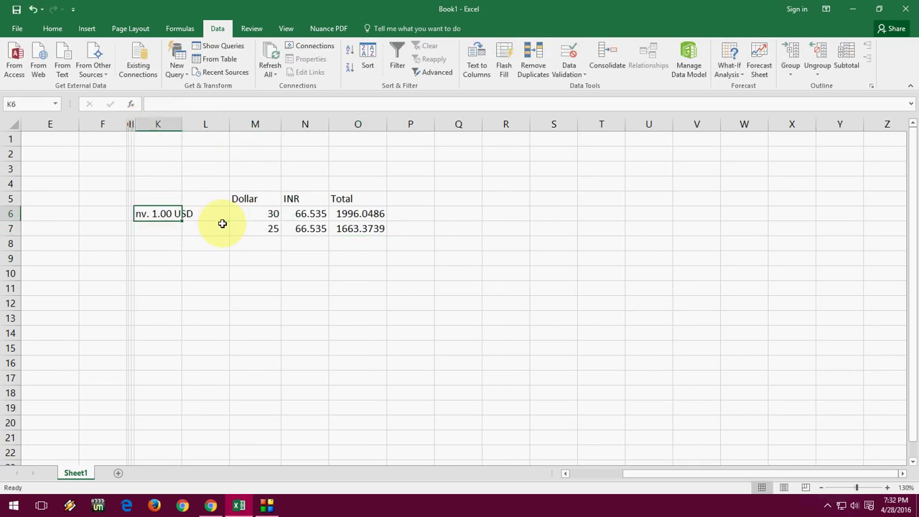
click(223, 223)
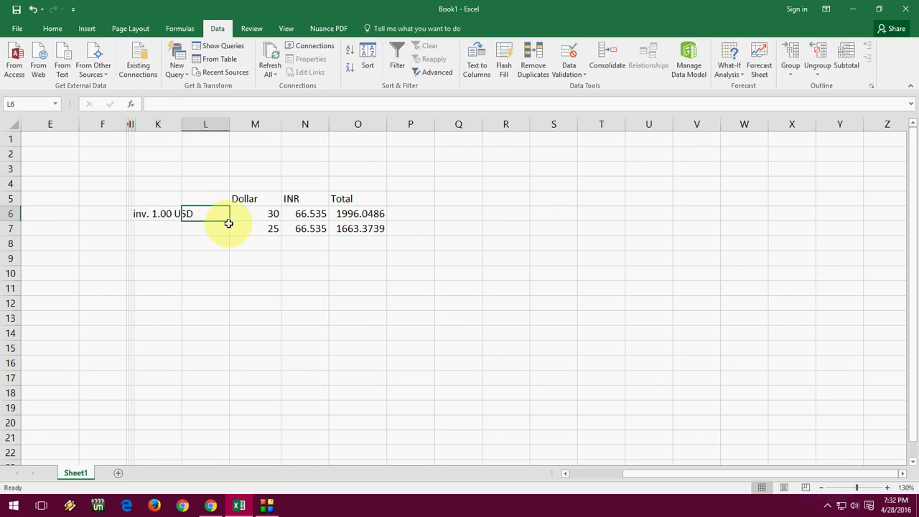
drag(231, 127, 131, 131)
click(308, 217)
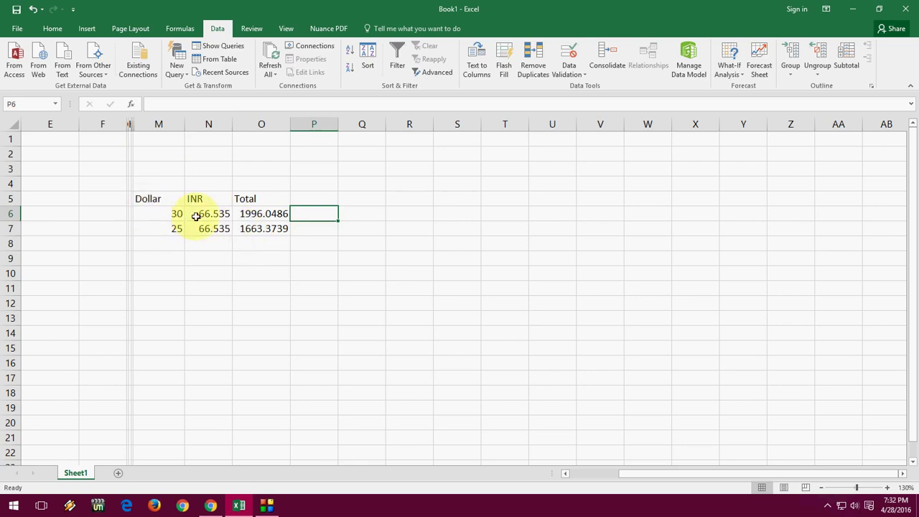
click(333, 228)
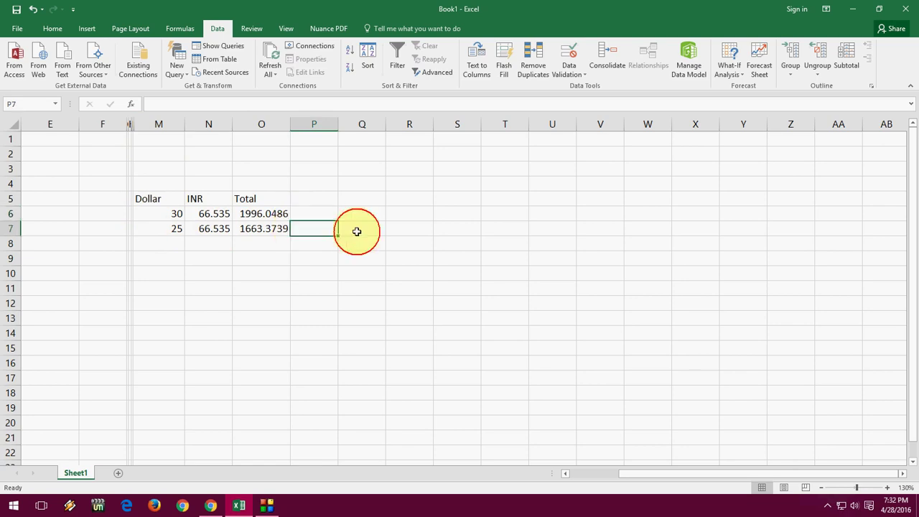
click(269, 226)
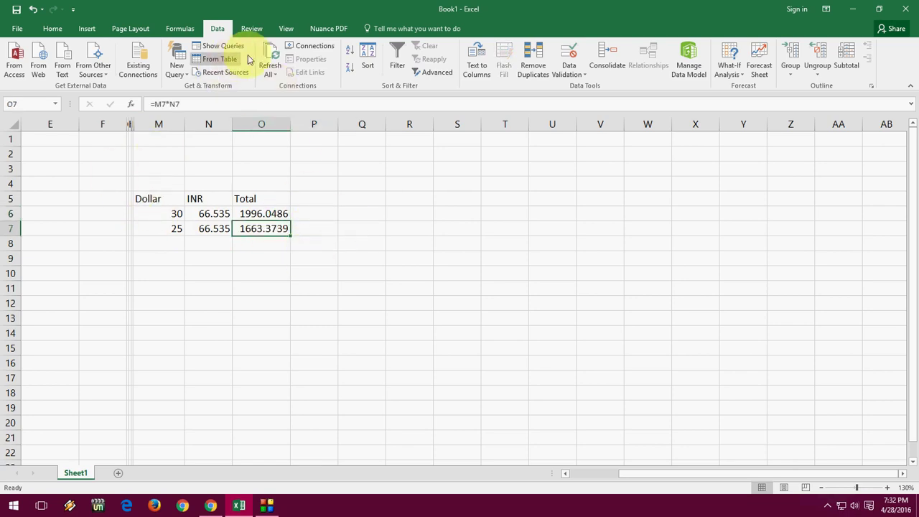